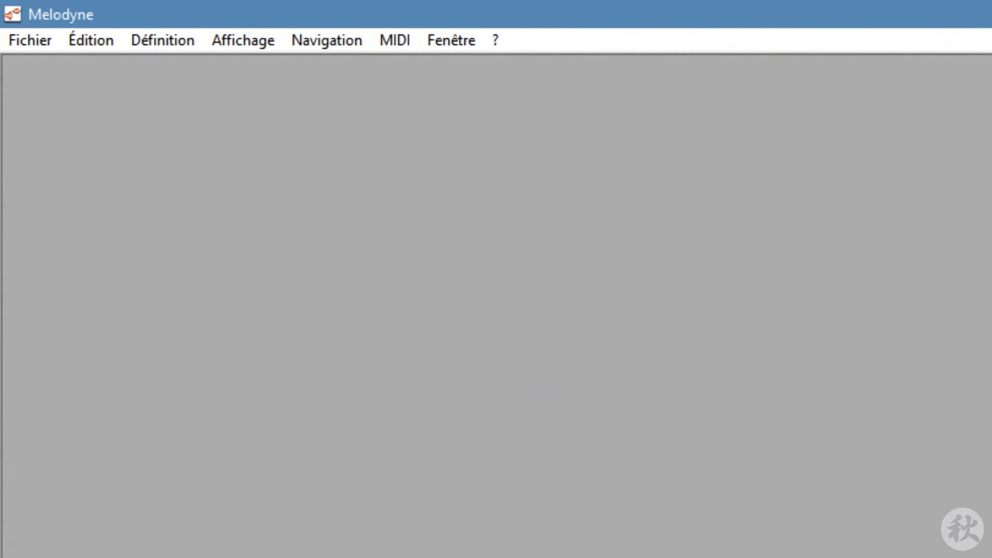
# - Create a new arrangement and import anaa_t.wav, mina_t.wav, nami_t.wav and night_t.wav from the asu wa deeto time folder onto tracks 1 to 4
pyautogui.click(50, 48)
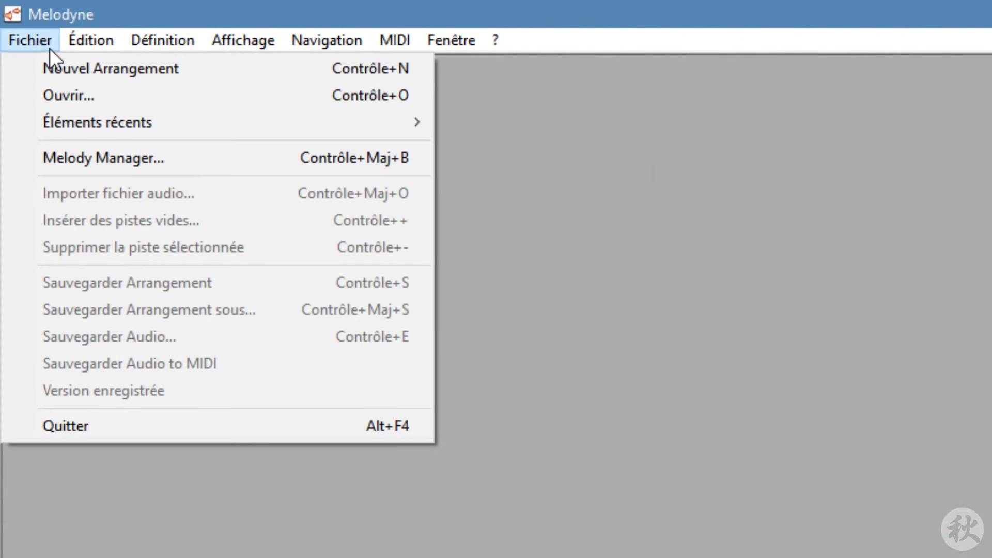
pyautogui.click(126, 73)
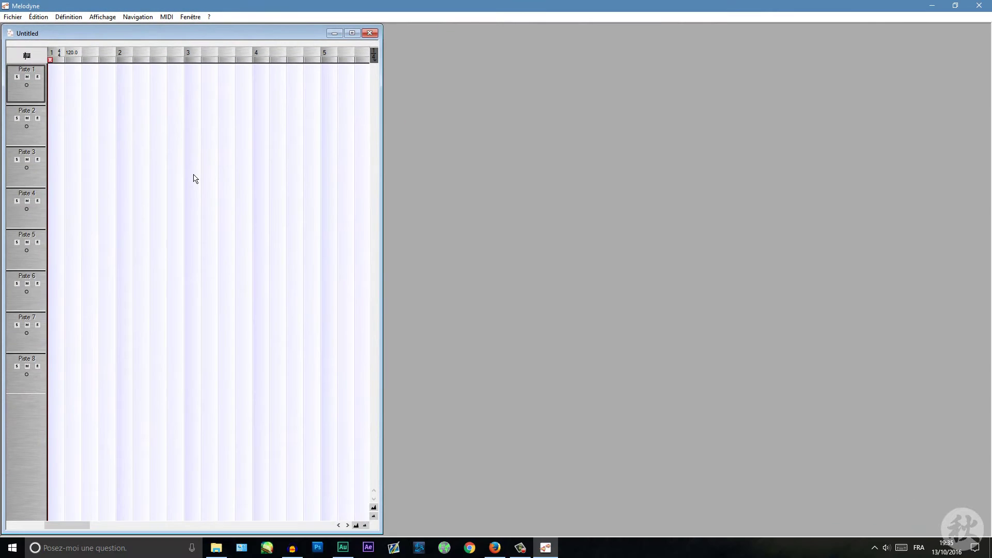
pyautogui.moveTo(80, 527); pyautogui.dragTo(70, 527)
pyautogui.click(216, 547)
pyautogui.moveTo(582, 135); pyautogui.dragTo(263, 83)
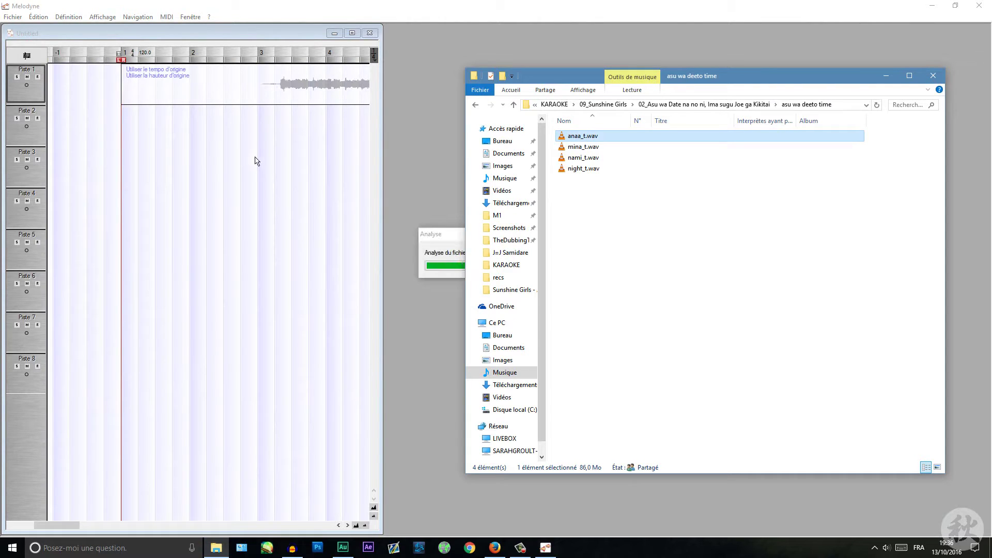
pyautogui.moveTo(583, 157); pyautogui.dragTo(133, 134)
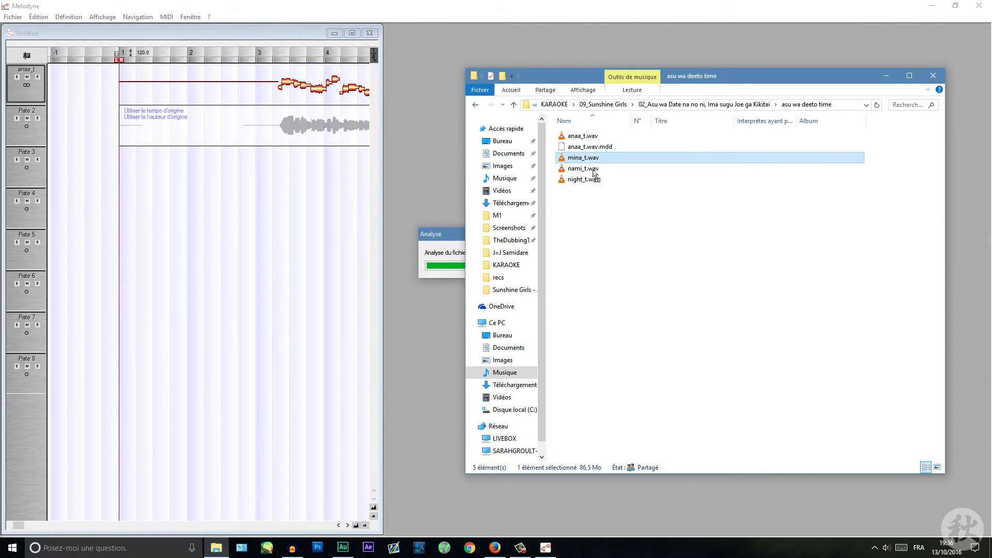
pyautogui.moveTo(591, 172); pyautogui.dragTo(139, 183)
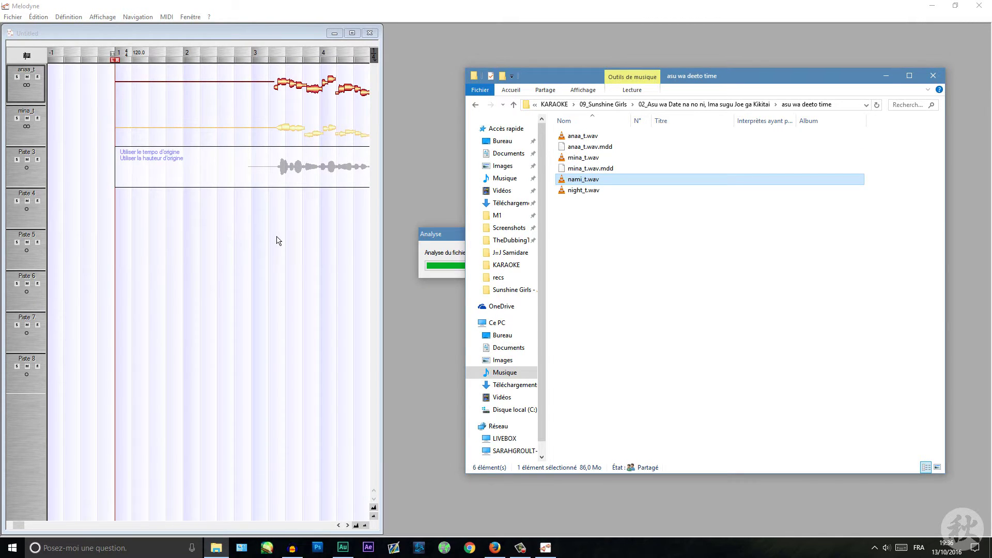
pyautogui.moveTo(584, 201); pyautogui.dragTo(120, 214)
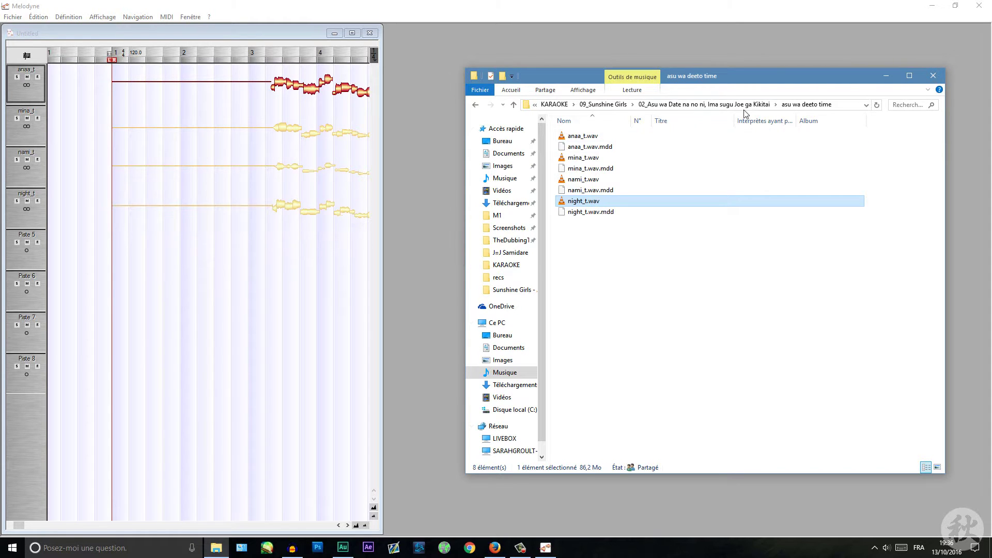
pyautogui.click(887, 76)
# - Save the arrangement as "sunshine girls asu wa deeto.mar" and show the anaa_t track in the note editor
pyautogui.click(12, 17)
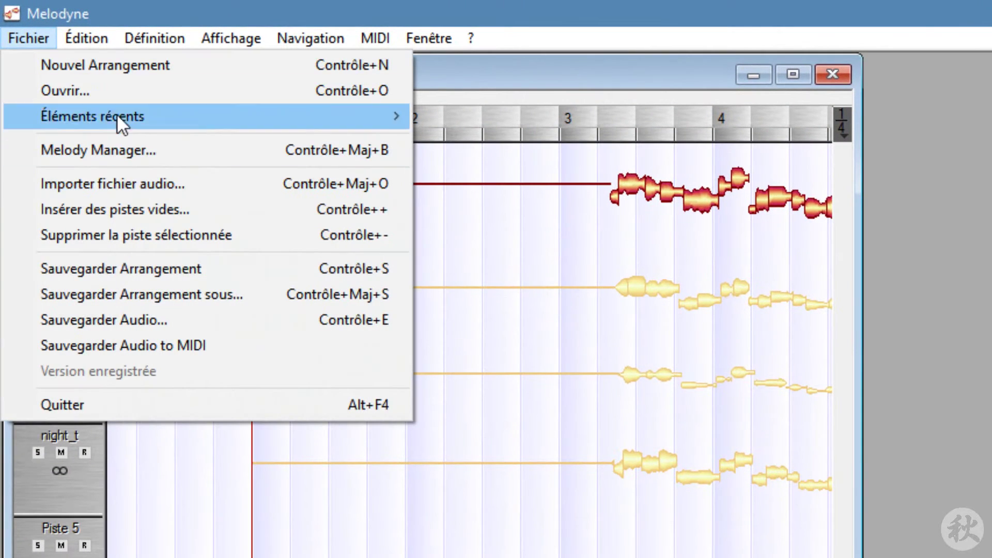
pyautogui.click(52, 117)
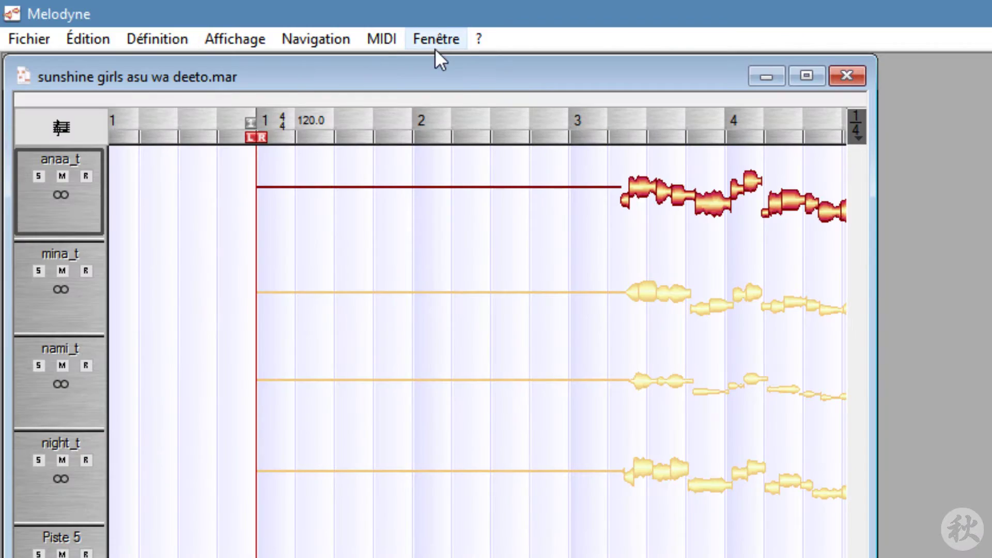
pyautogui.click(424, 10)
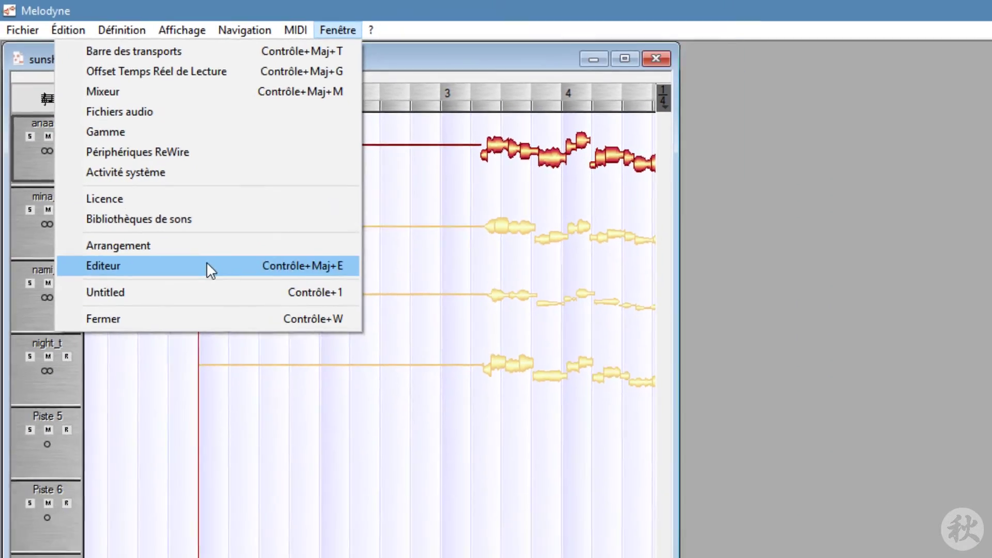
pyautogui.click(268, 342)
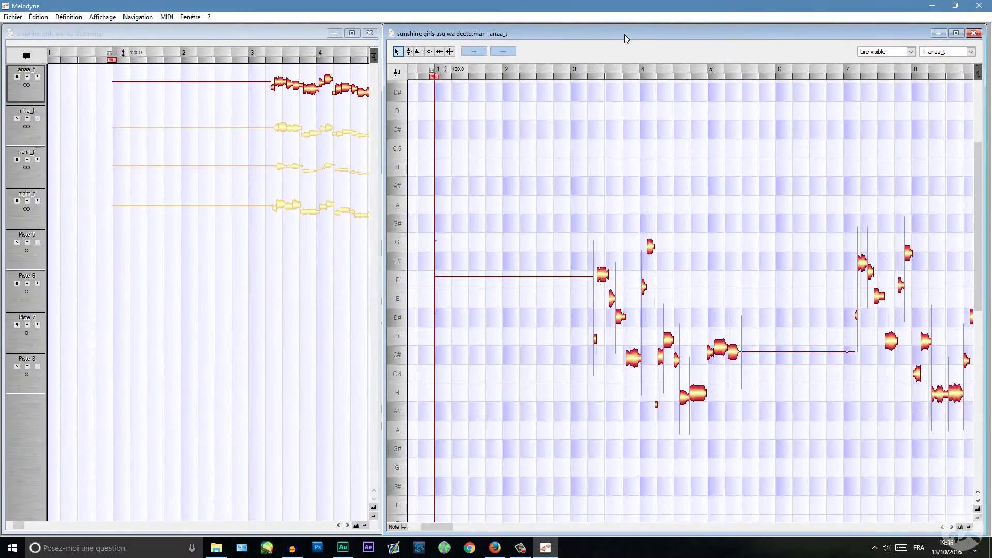
# - Correct the pitch of all anaa_t notes with pitch centre and pitch drift both at 100 %
pyautogui.hotkey('ctrl', 'a')
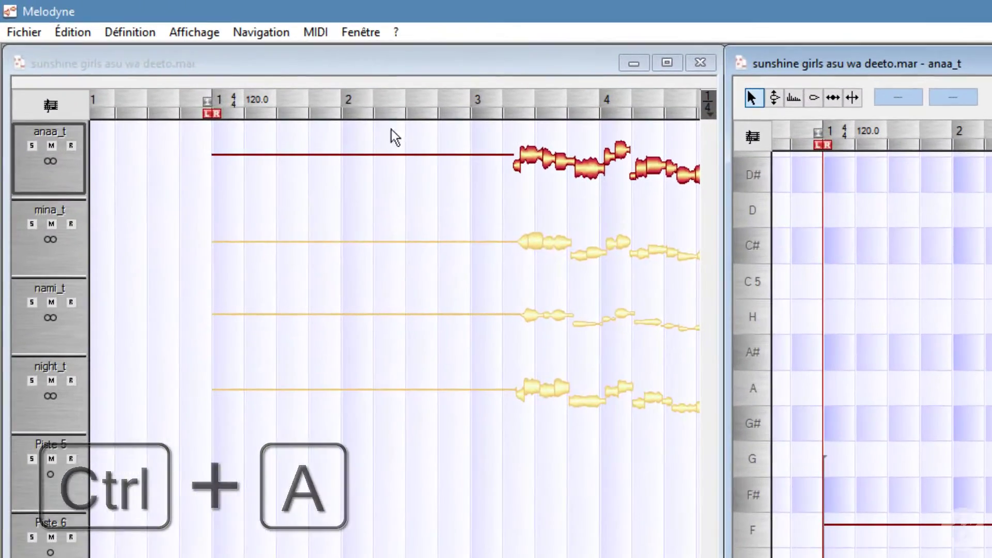
pyautogui.click(83, 36)
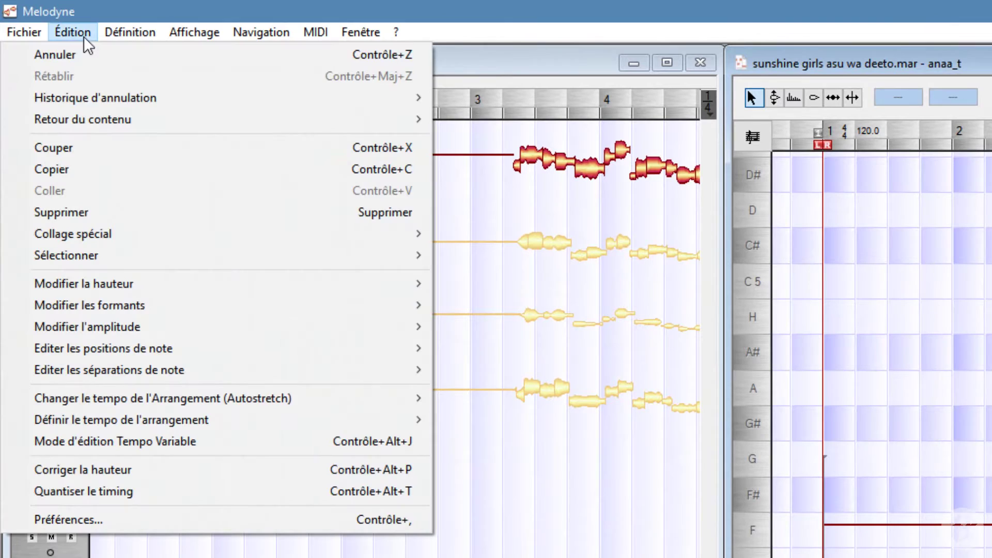
pyautogui.click(165, 469)
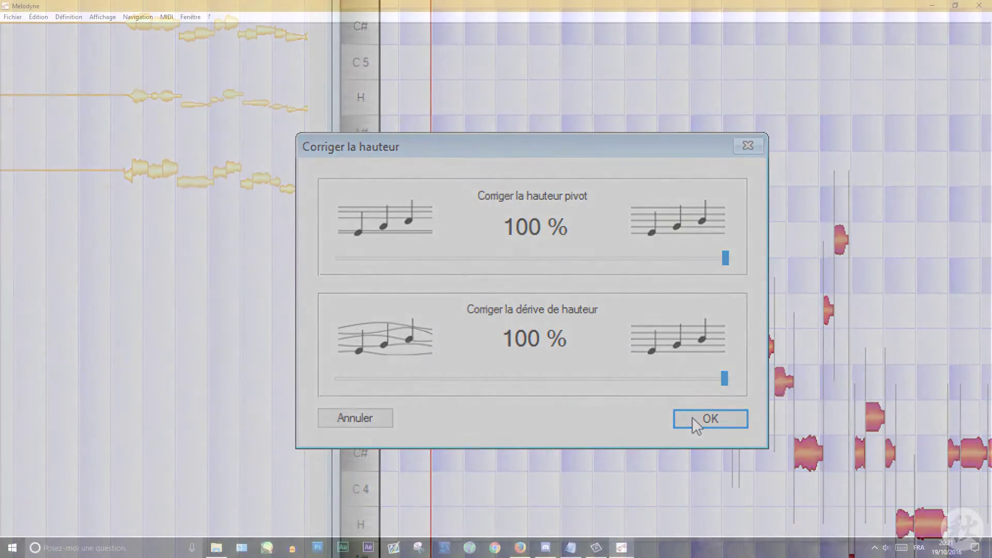
pyautogui.click(690, 417)
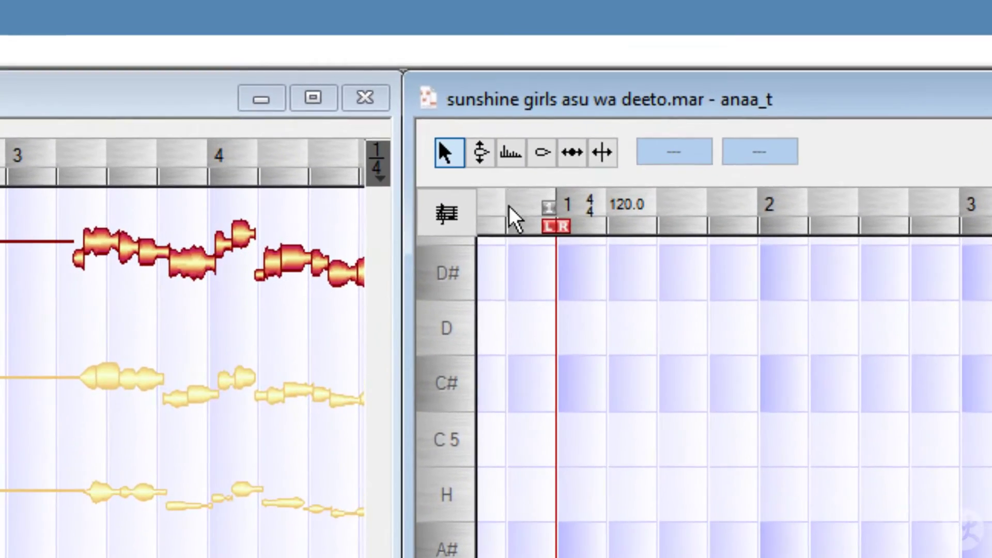
# - With the pitch tool, play anaa_t from bar 3 and raise the first part of the C#4 note at bar 5 to D4
pyautogui.click(479, 155)
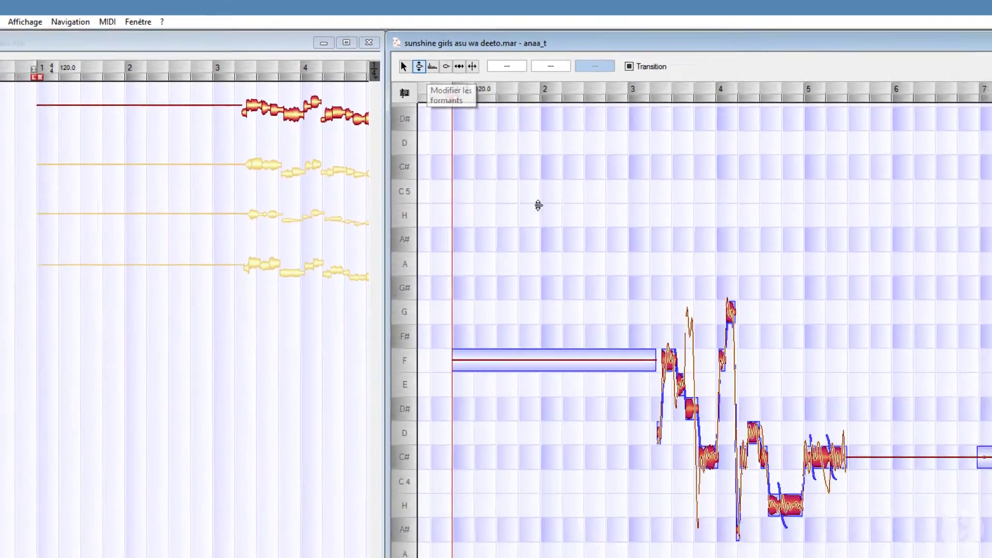
pyautogui.click(636, 376)
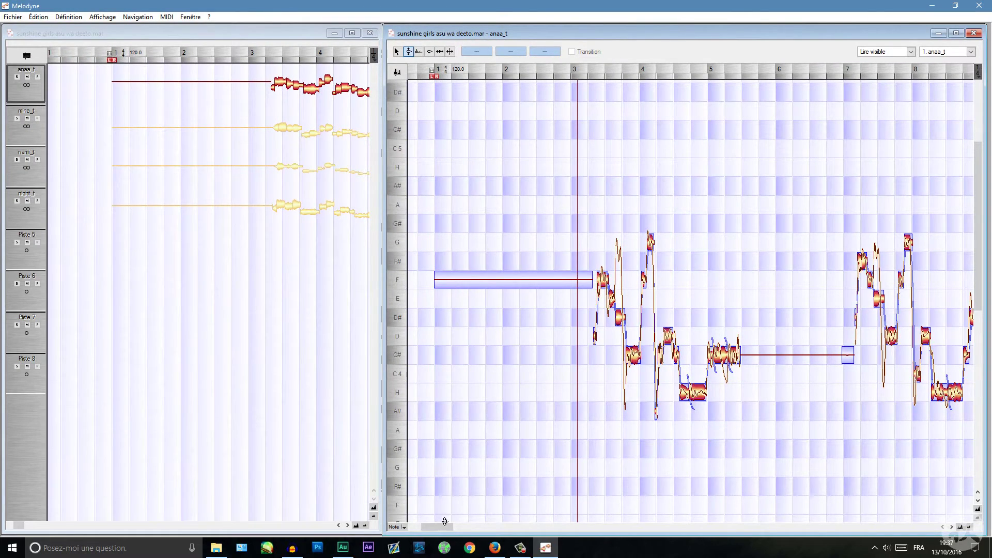
pyautogui.moveTo(443, 527); pyautogui.dragTo(452, 527)
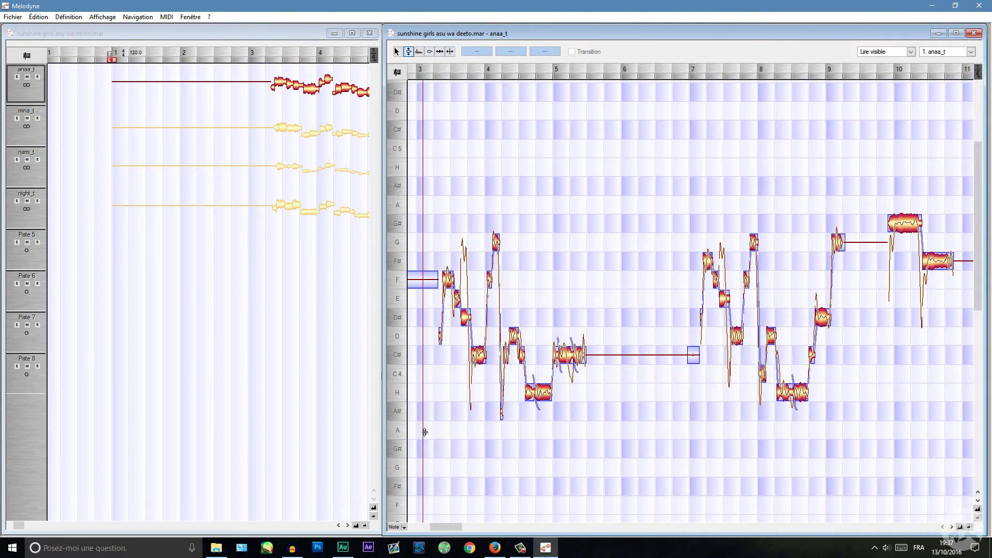
pyautogui.press('space')
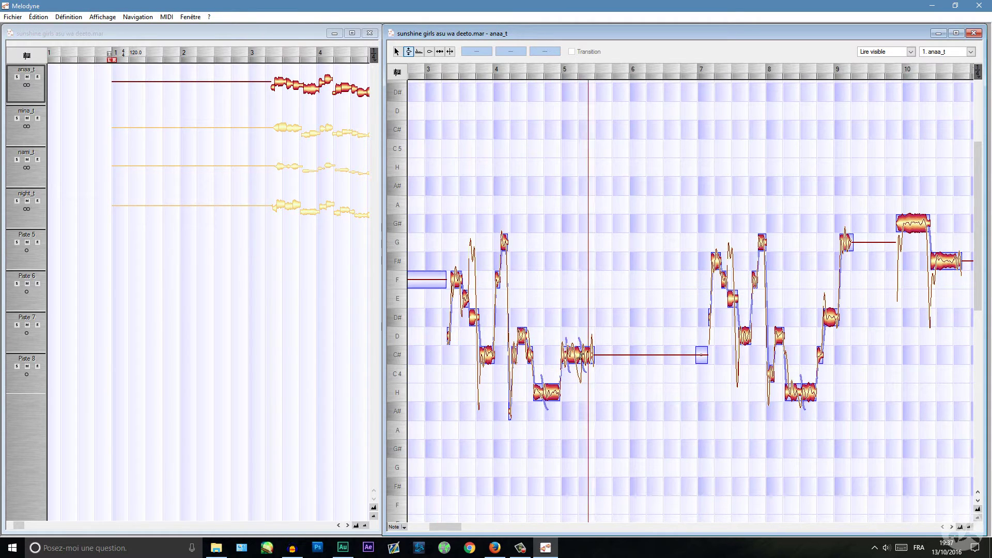
pyautogui.moveTo(575, 354); pyautogui.dragTo(575, 336)
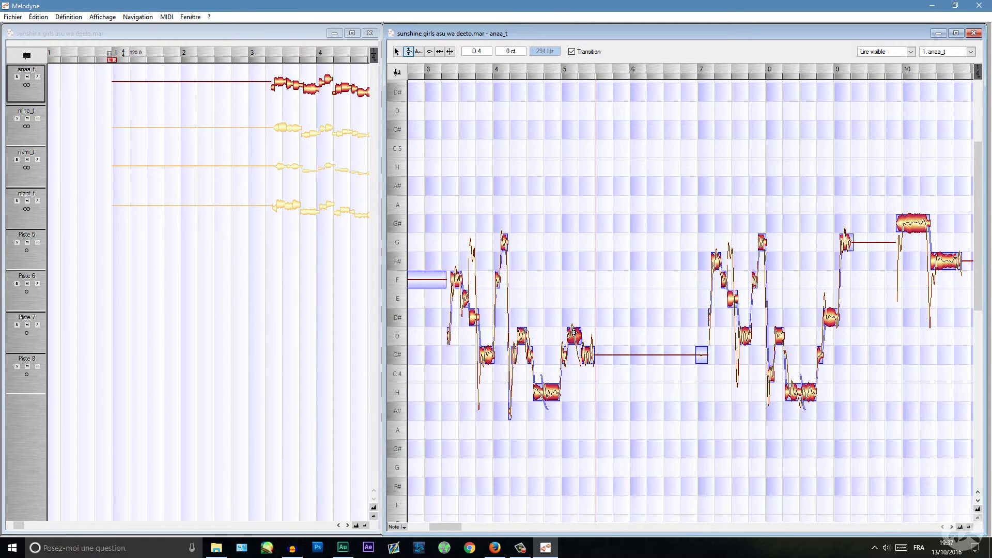
# - Raise the F4 note shortly after bar 3 to F#4 and the following E4 note to F4, playing the phrase between edits
pyautogui.click(444, 392)
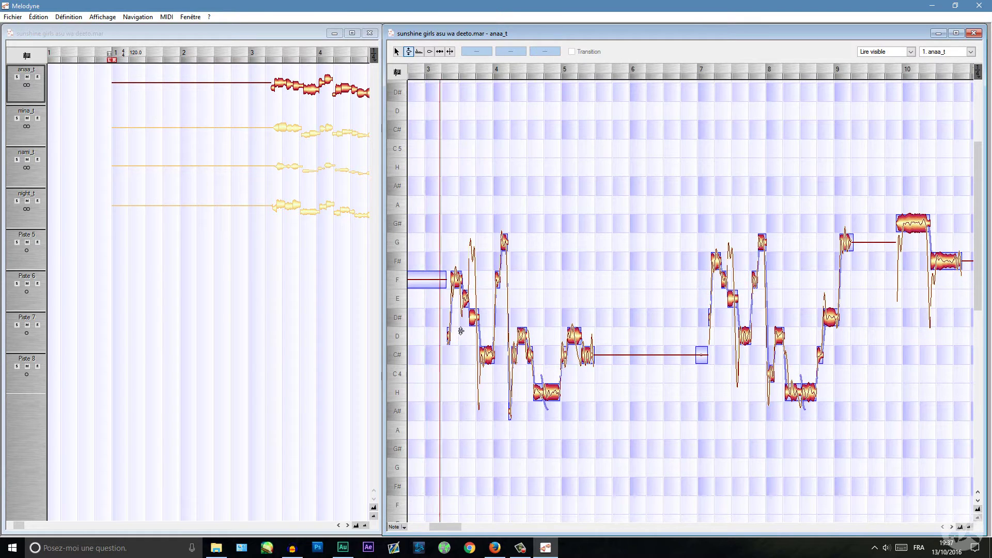
pyautogui.moveTo(455, 280); pyautogui.dragTo(456, 261)
pyautogui.click(459, 351)
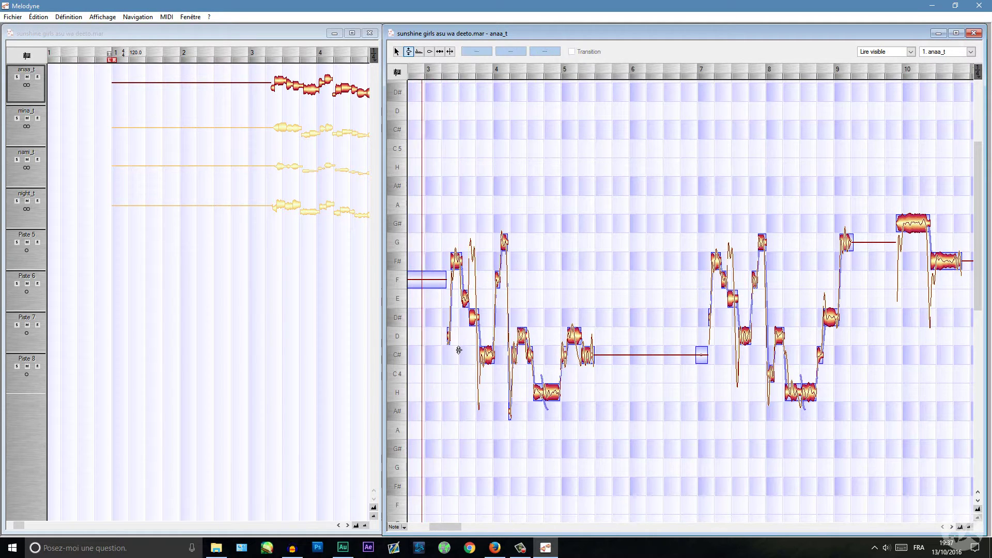
pyautogui.press('space')
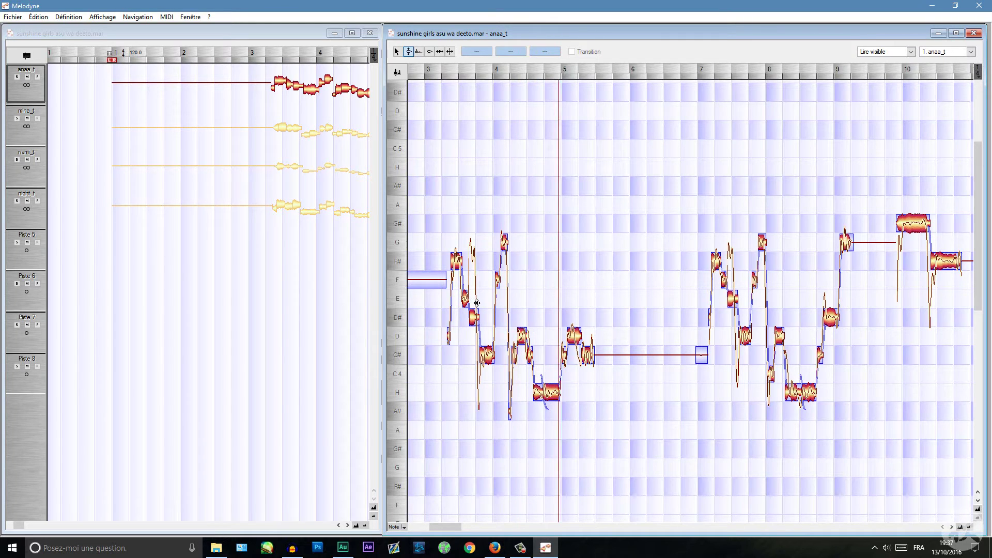
pyautogui.moveTo(468, 300); pyautogui.dragTo(466, 283)
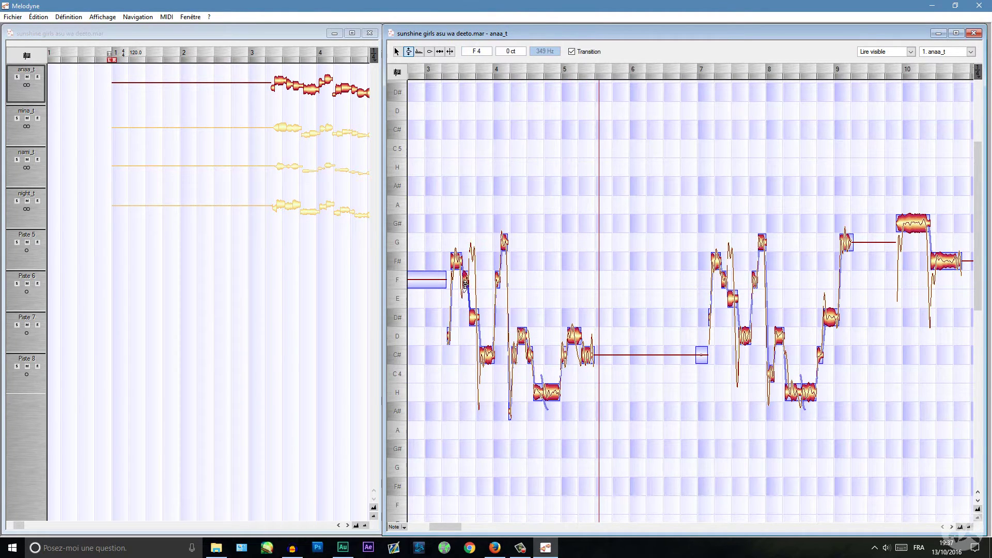
pyautogui.press('space')
pyautogui.click(476, 379)
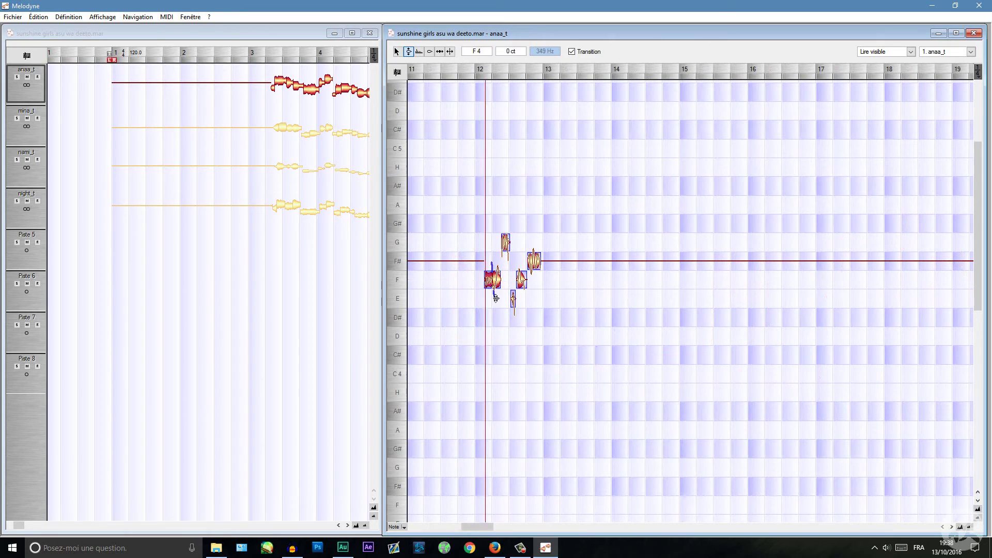
# - Play the anaa_t phrase starting at bar 12 and audition its first F4 note
pyautogui.press('space')
pyautogui.moveTo(496, 281)
pyautogui.mouseDown()
pyautogui.moveTo(496, 263)
pyautogui.moveTo(494, 278)
pyautogui.mouseUp()
pyautogui.press('space')
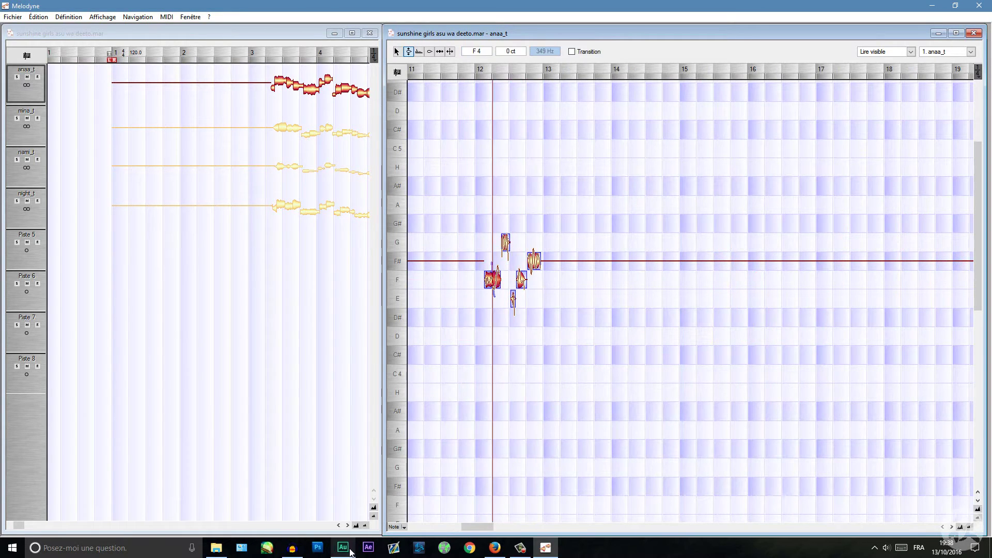
# - Switch to Adobe Audition and play the soloed ON reference track from about 0:21.6
pyautogui.click(343, 549)
pyautogui.click(316, 83)
pyautogui.scroll(5, 315, 83)
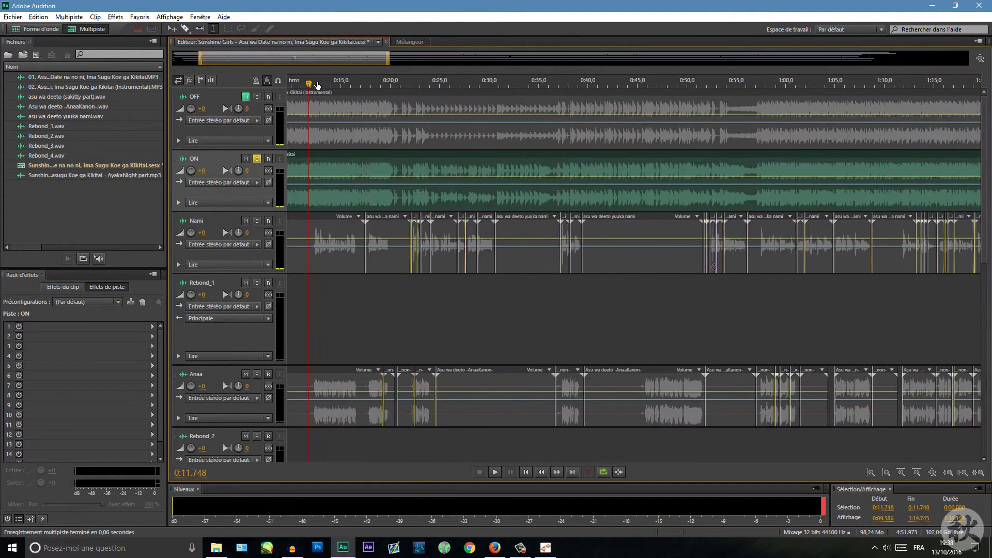
pyautogui.click(476, 82)
pyautogui.press('space')
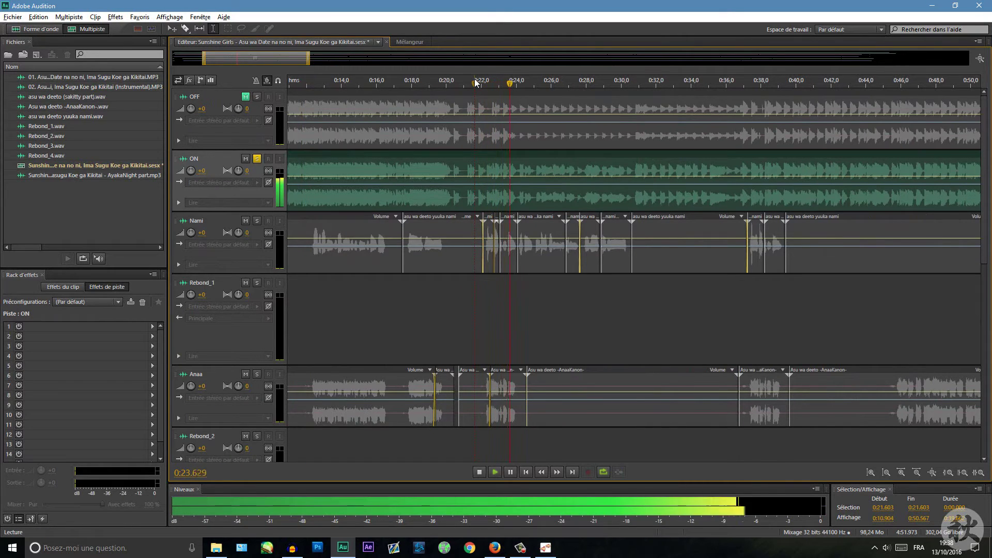
# - Back in Melodyne, tune the bar 12 phrase to F4, F#4, G#4, F#4, F4 and F#4 and play it back
pyautogui.hotkey('alt', 'Tab')
pyautogui.click(521, 280)
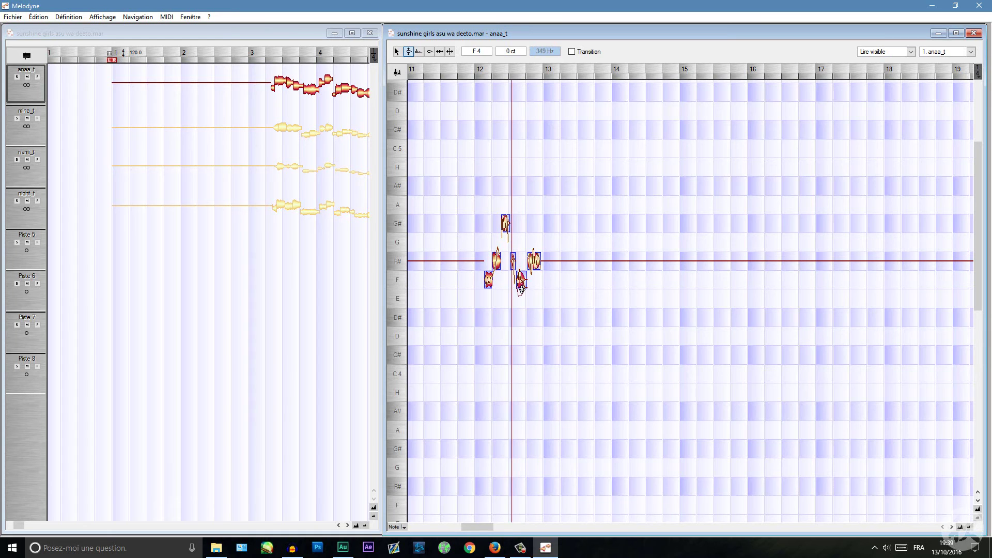
pyautogui.click(477, 310)
pyautogui.press('space')
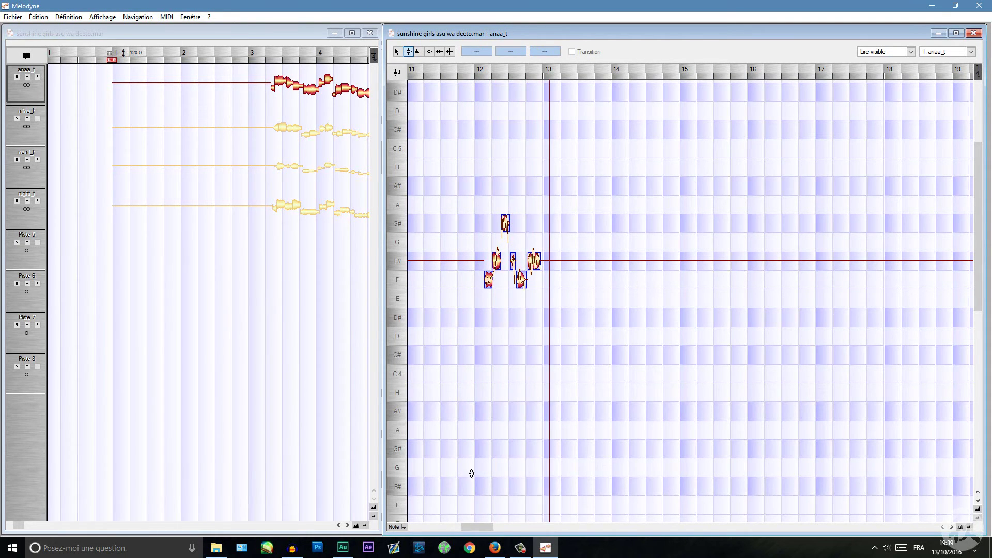
# - Around bar 47, raise the outer parts of the long F4 note to F#4, the A#3 note to H3, and the C#4 note's first part before bar 49 to D4
pyautogui.moveTo(475, 527); pyautogui.dragTo(501, 530)
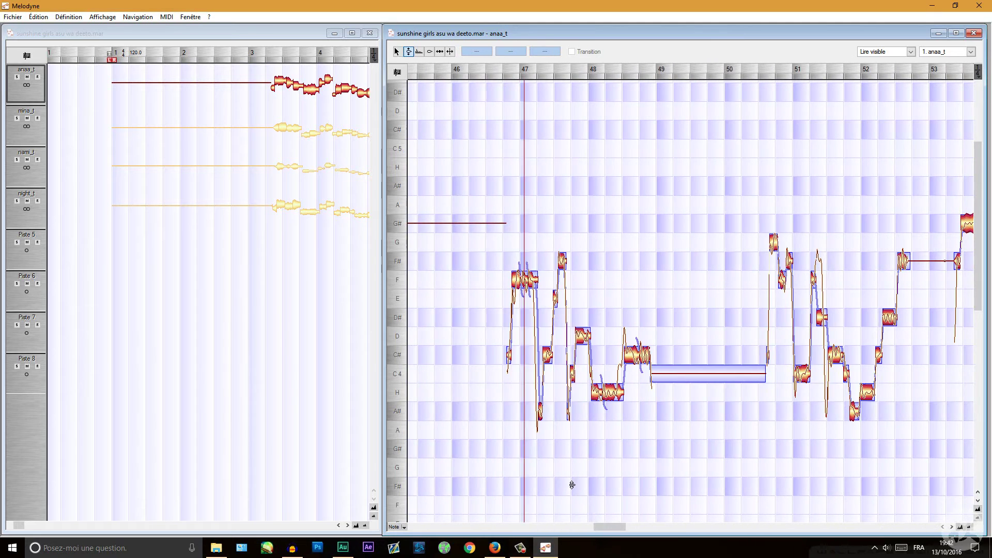
pyautogui.moveTo(525, 279); pyautogui.dragTo(524, 261)
pyautogui.moveTo(548, 355)
pyautogui.mouseDown()
pyautogui.moveTo(547, 336)
pyautogui.moveTo(548, 355)
pyautogui.mouseUp()
pyautogui.moveTo(540, 412); pyautogui.dragTo(540, 397)
pyautogui.click(501, 401)
pyautogui.moveTo(631, 362); pyautogui.dragTo(631, 352)
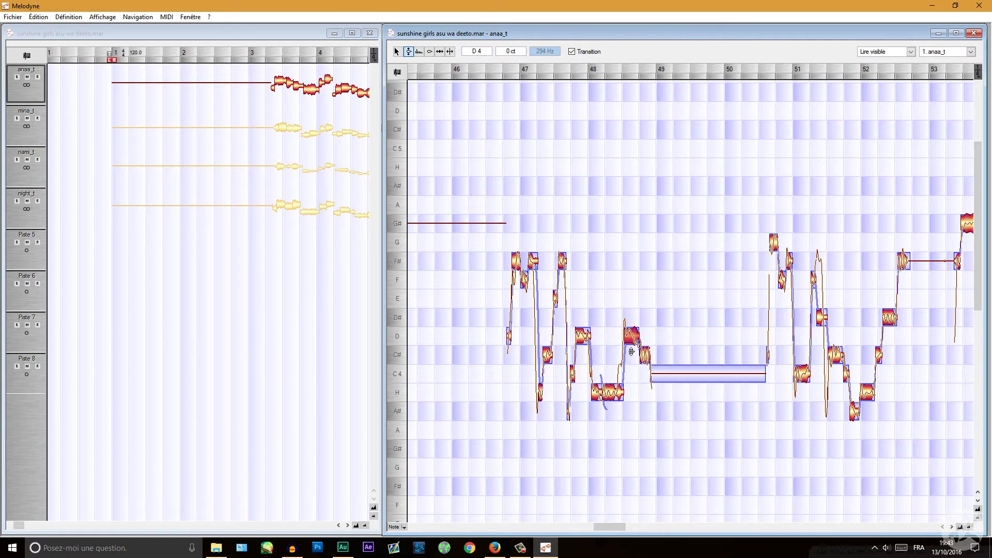
pyautogui.doubleClick(594, 430)
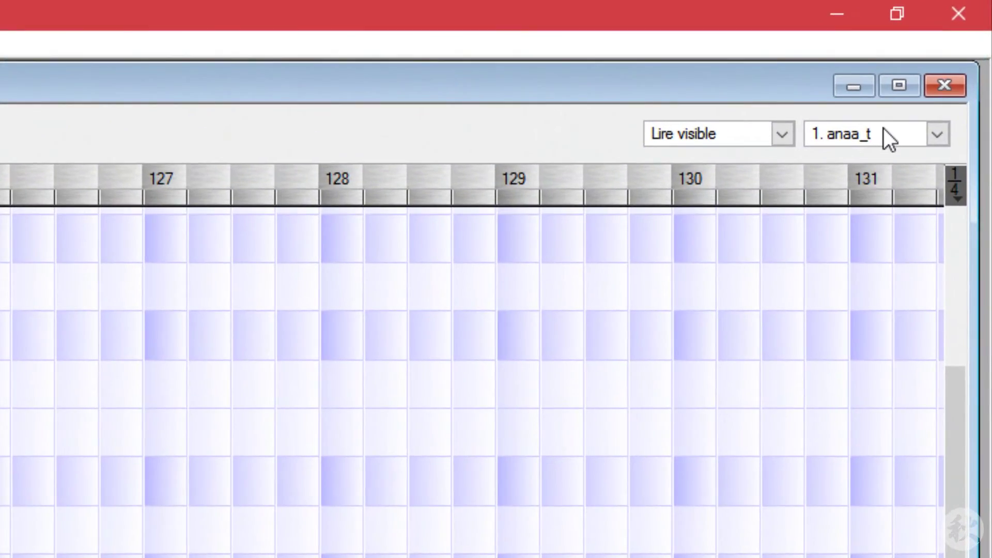
# - Open the mina_t track in the editor and correct the pitch centre and pitch drift of all its notes to 100 %
pyautogui.click(883, 129)
pyautogui.click(847, 156)
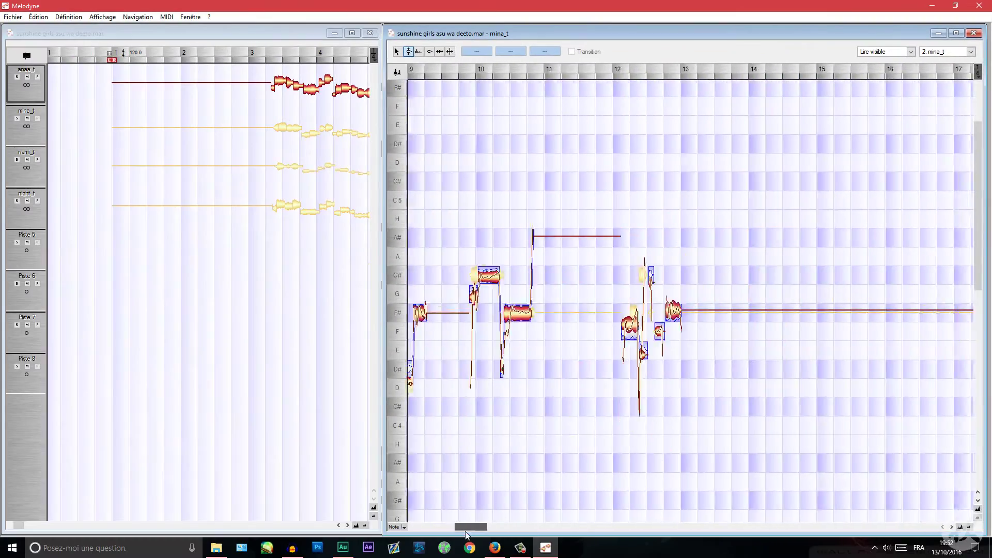
pyautogui.moveTo(466, 532); pyautogui.dragTo(439, 533)
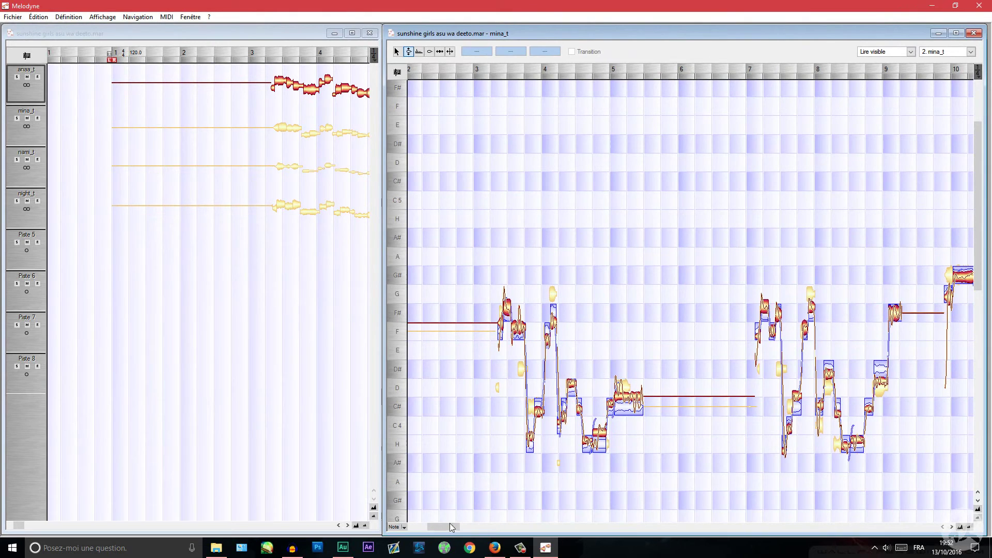
pyautogui.hotkey('ctrl', 'a')
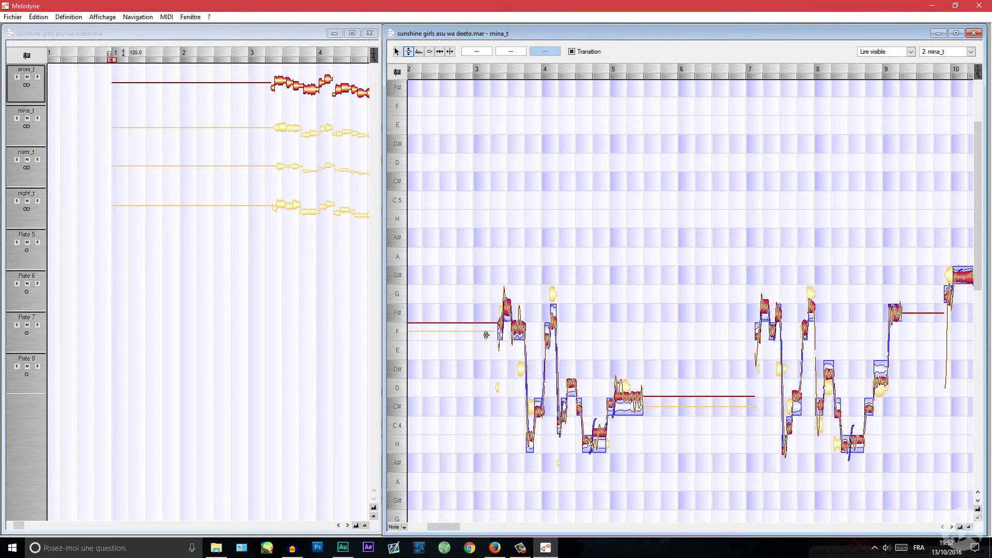
pyautogui.click(38, 17)
pyautogui.click(220, 248)
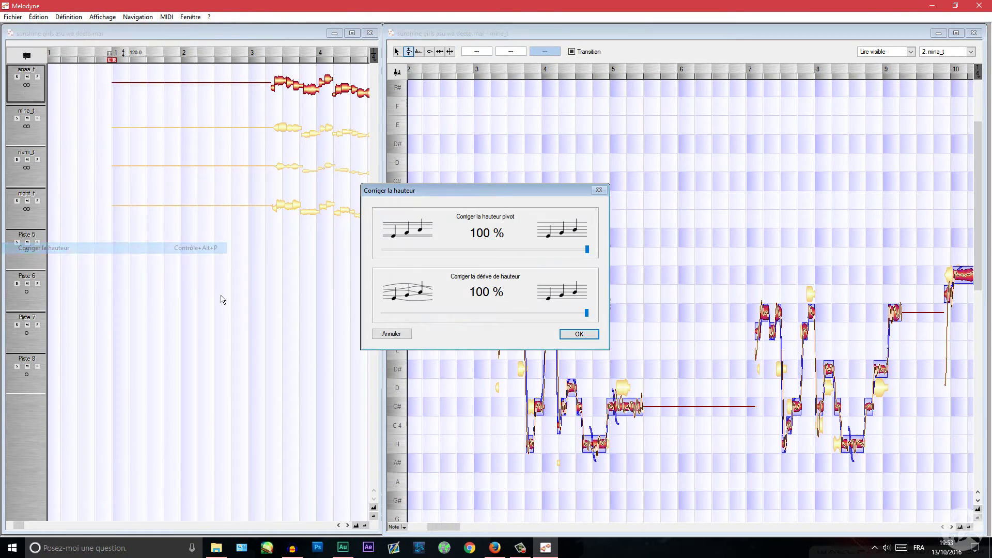
pyautogui.click(575, 335)
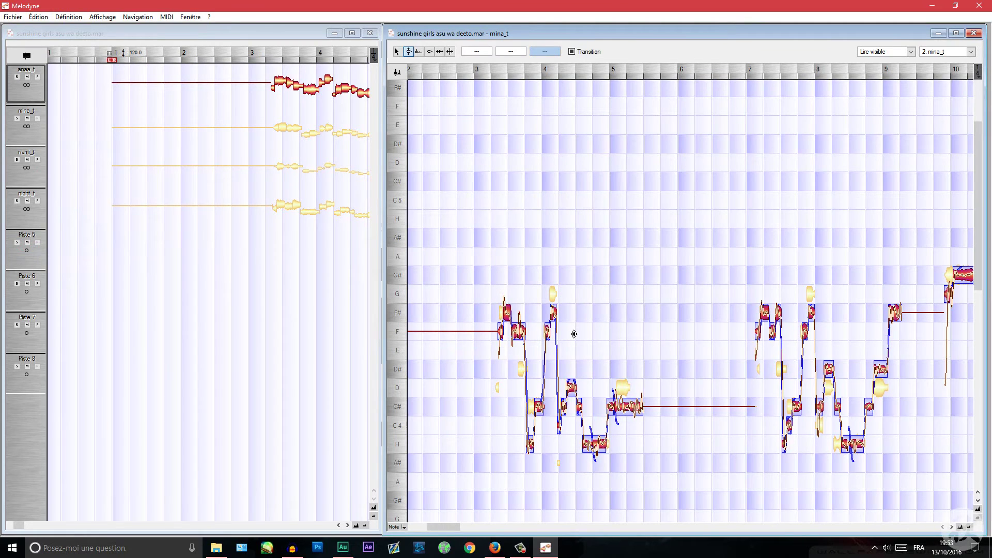
# - Raise the short F#4 note at bar 4 to G4; in another phrase, raise the long F# note to G and lower the H note to A#
pyautogui.click(493, 448)
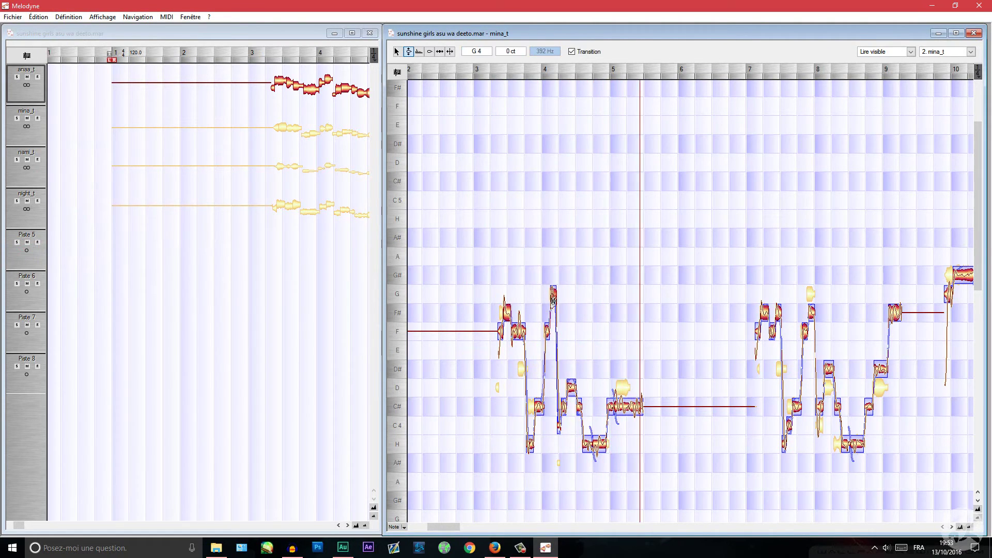
pyautogui.click(579, 360)
pyautogui.moveTo(480, 288); pyautogui.dragTo(587, 394)
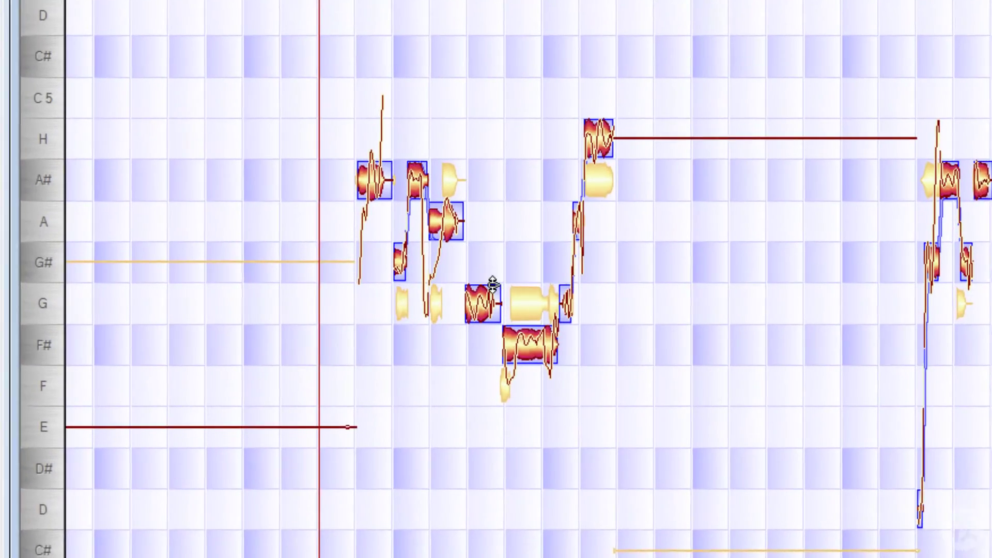
pyautogui.moveTo(619, 313); pyautogui.dragTo(618, 294)
pyautogui.moveTo(594, 157); pyautogui.dragTo(594, 201)
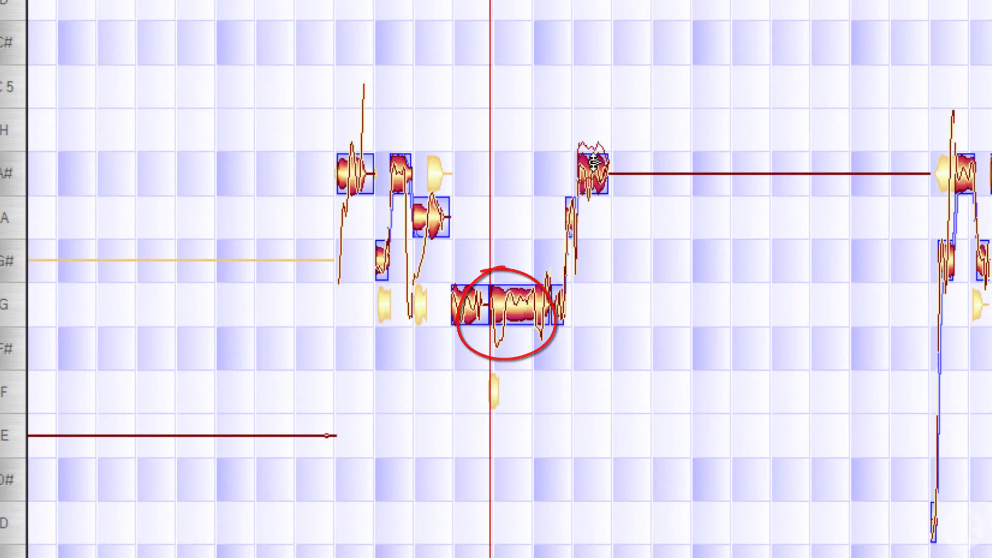
# - Split the A note and the beginning of the long G note in the phrase with the note separation tool
pyautogui.rightClick(406, 422)
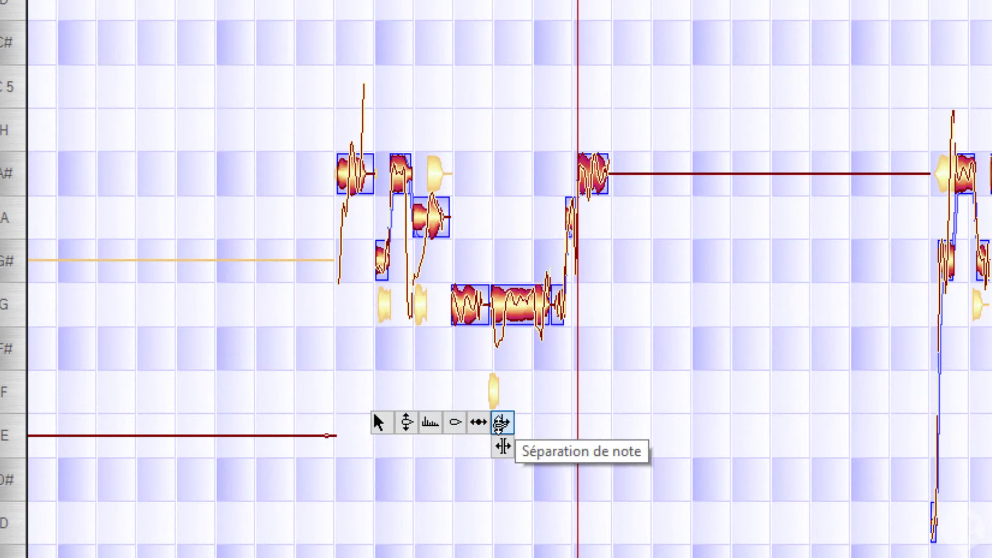
pyautogui.click(502, 422)
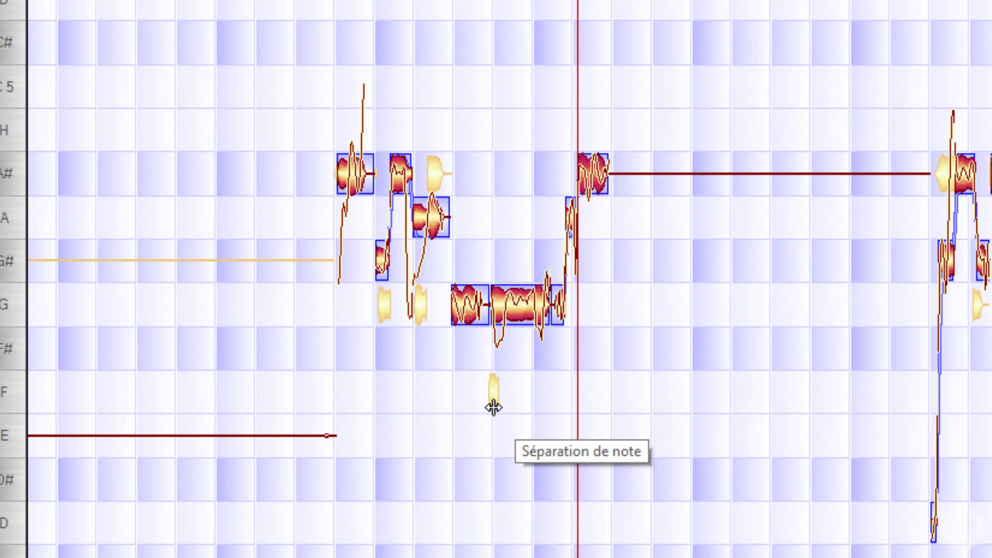
pyautogui.click(424, 221)
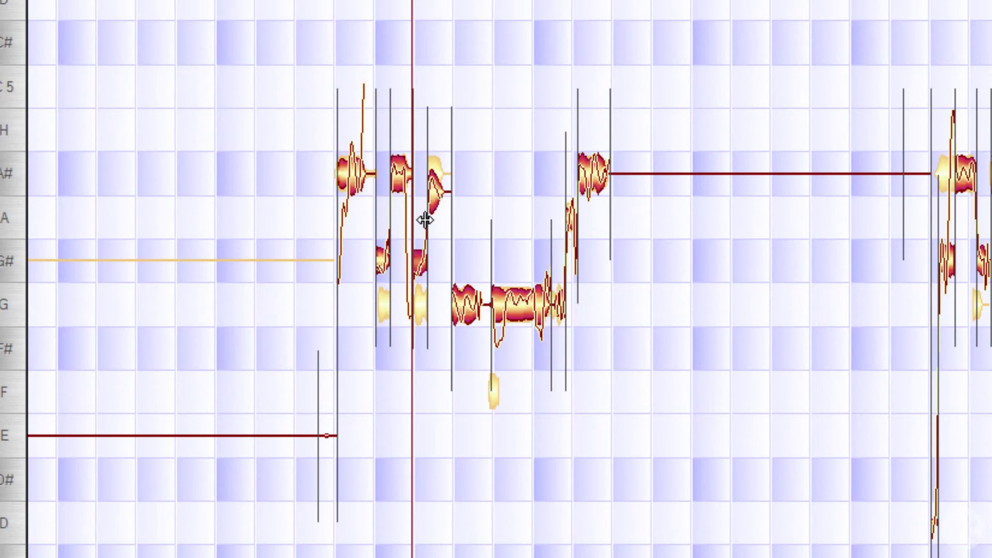
pyautogui.click(506, 323)
pyautogui.doubleClick(505, 322)
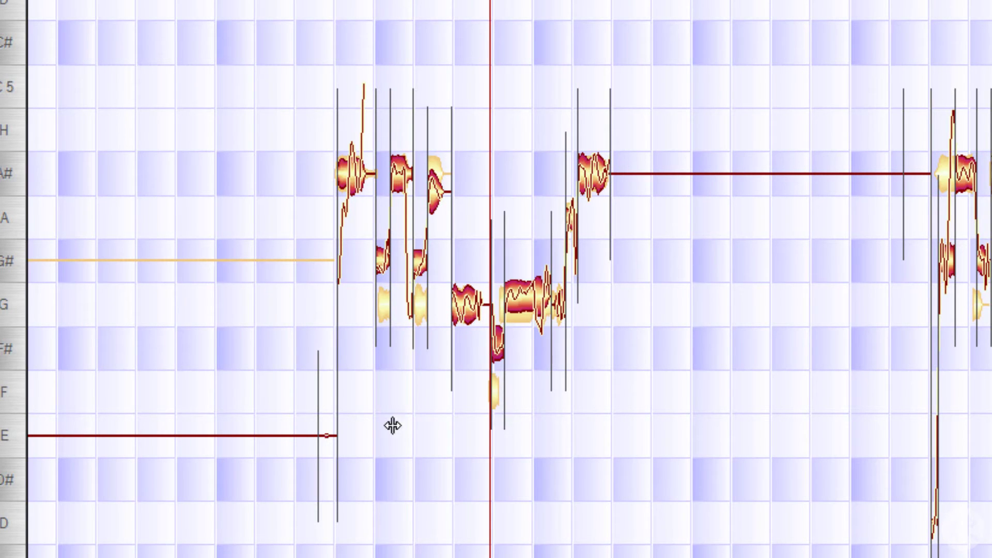
# - Return to the pitch tool and snap the notes of the split phrase to their nearest semitones
pyautogui.rightClick(392, 423)
pyautogui.click(295, 425)
pyautogui.moveTo(633, 490); pyautogui.dragTo(349, 135)
pyautogui.doubleClick(441, 170)
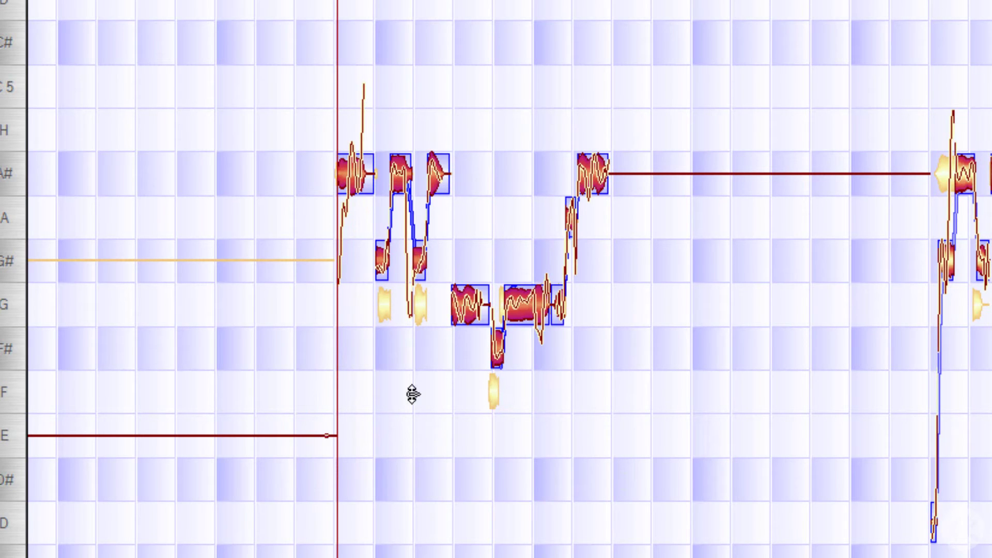
# - Lower the two short G# notes of the phrase to G and play it back
pyautogui.click(411, 297)
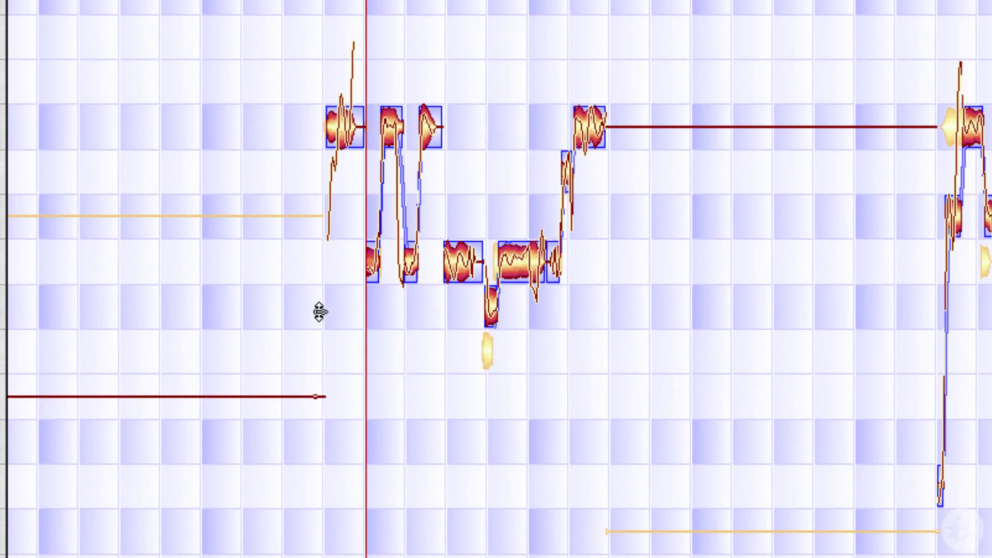
pyautogui.click(537, 322)
pyautogui.press('space')
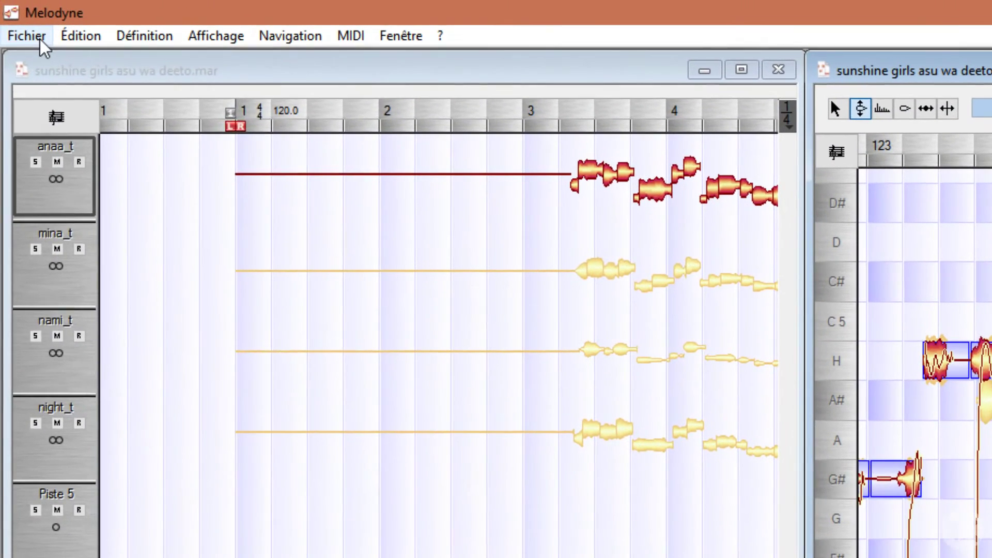
# - Start an audio export of the four vocal tracks as 44.100 kHz, 16-bit WAVE, with each track saved separately
pyautogui.click(13, 16)
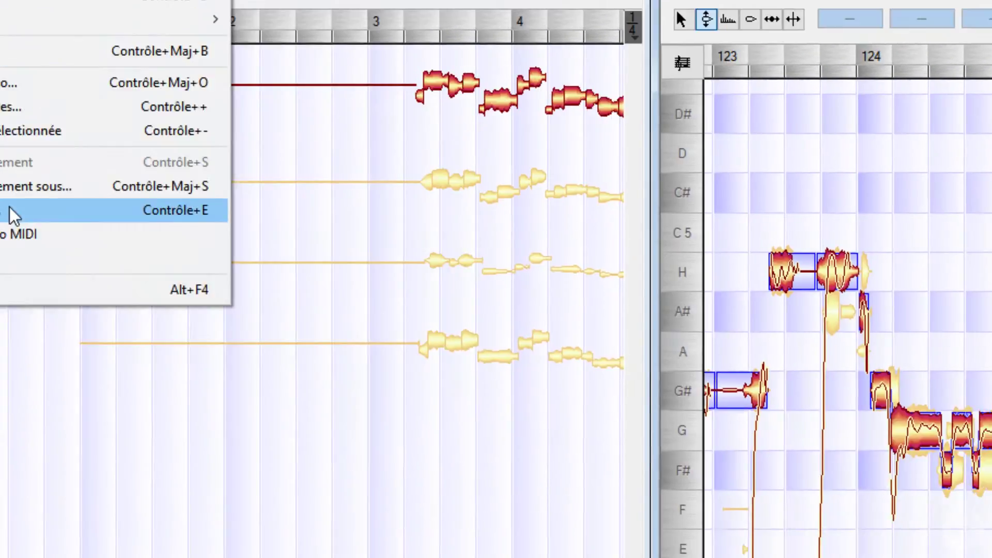
pyautogui.click(165, 300)
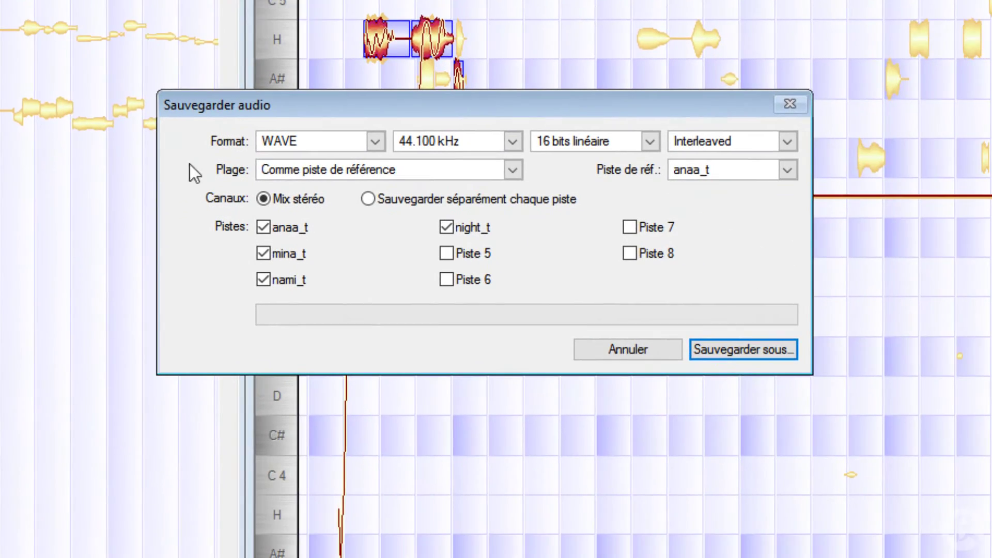
pyautogui.click(368, 198)
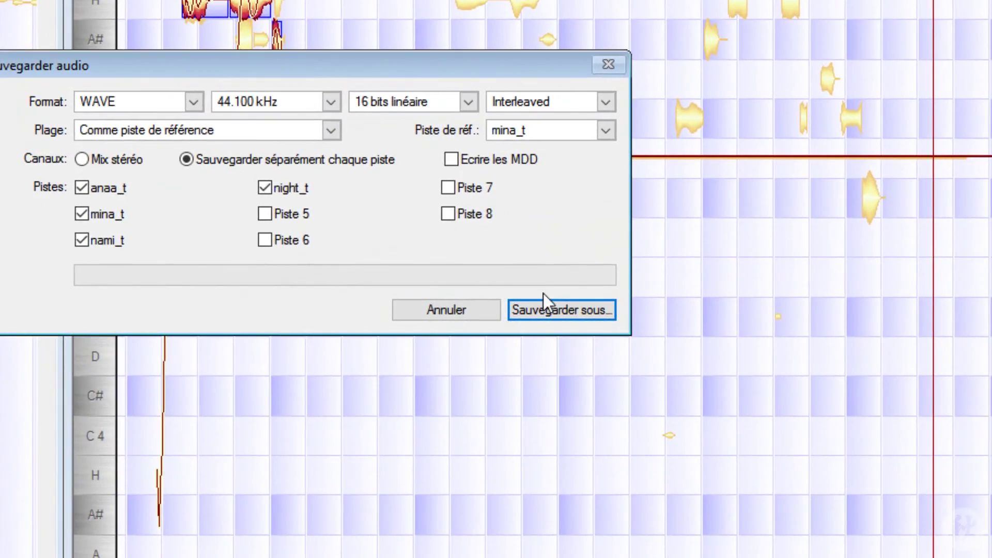
pyautogui.click(580, 313)
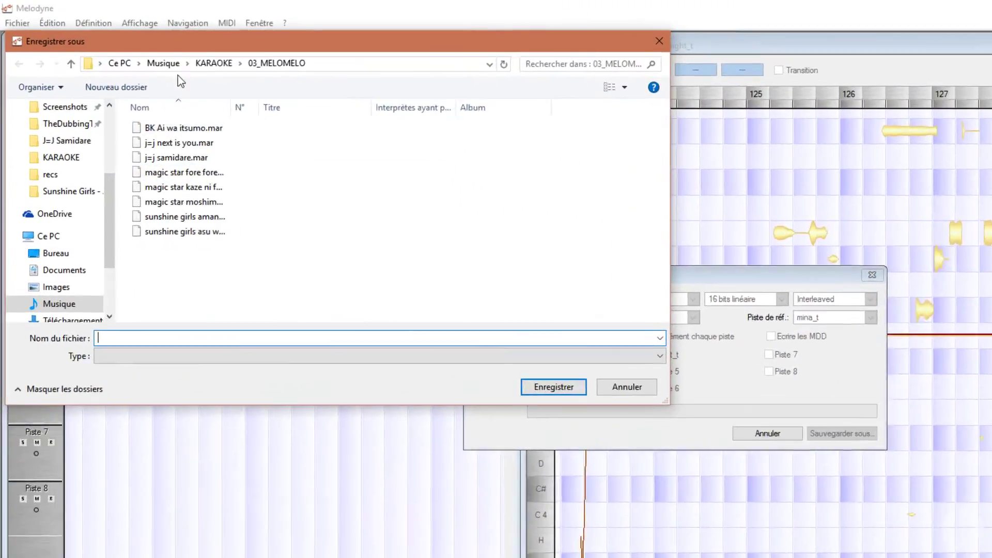
# - Save the export as "asu wa deeto tune" in the song's 02_Asu wa Date na no ni folder under KARAOKE, 09_Sunshine Girls
pyautogui.click(214, 63)
pyautogui.doubleClick(169, 244)
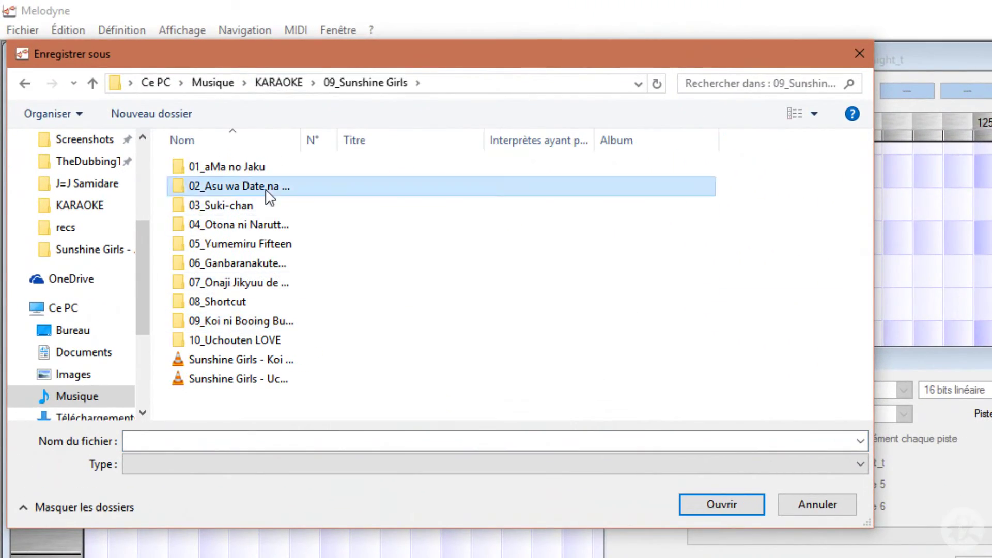
pyautogui.doubleClick(178, 143)
pyautogui.click(172, 337)
pyautogui.write('asu wa deeto')
pyautogui.press('Return')
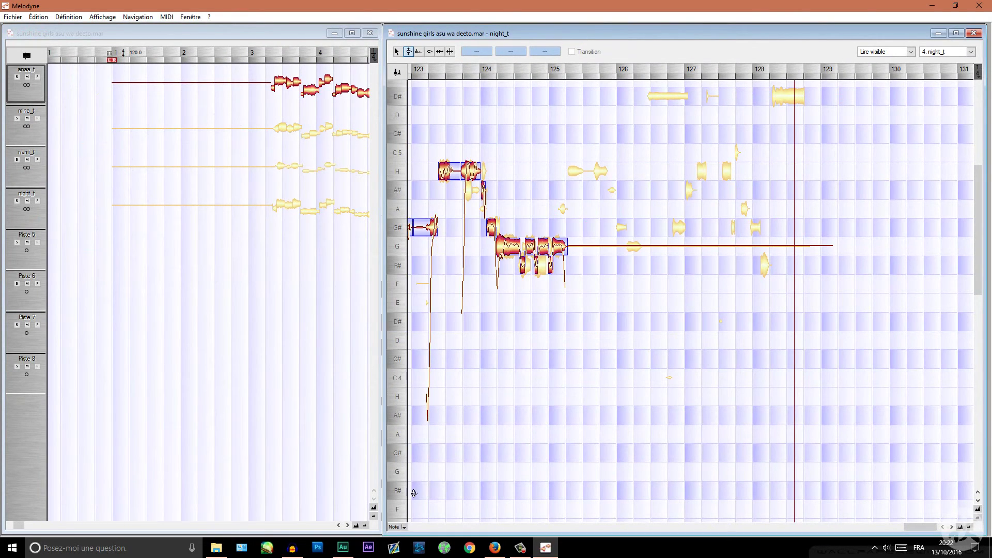
# - Switch to Adobe Audition and place anaa_t, mina_t, nami_t and night_t at the start of Rebond_2, Rebond_3, Rebond_1 and Rebond_4
pyautogui.click(349, 552)
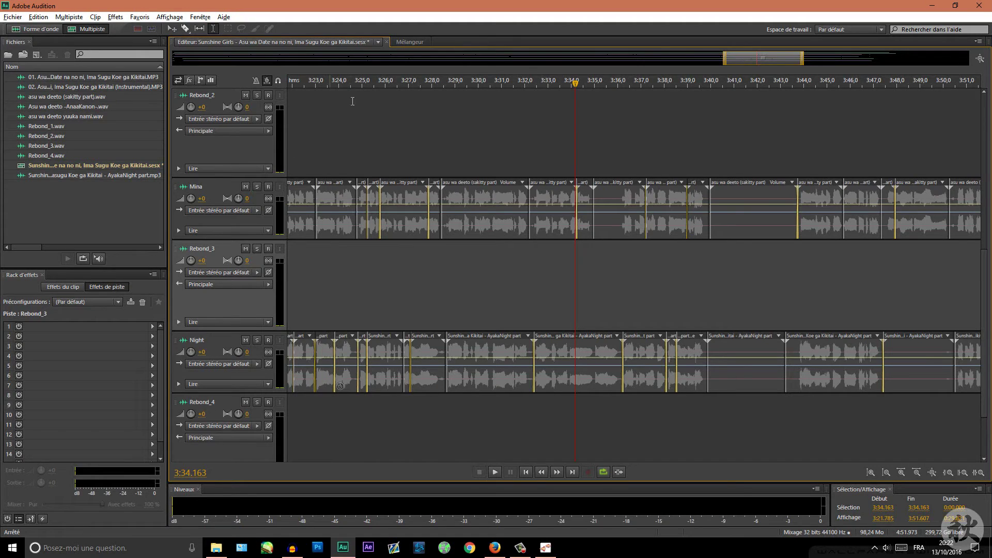
pyautogui.doubleClick(766, 58)
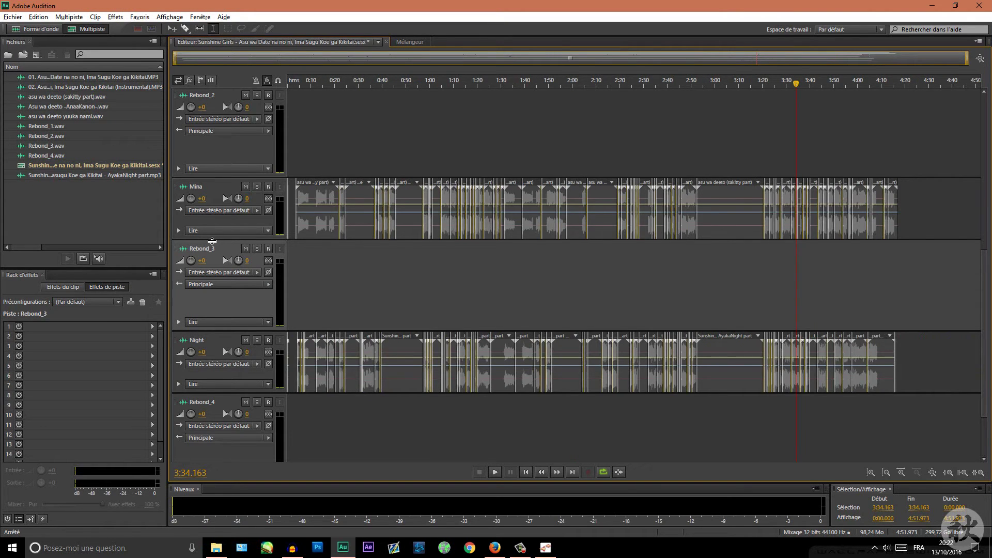
pyautogui.scroll(-5, 212, 242)
pyautogui.scroll(1, 252, 249)
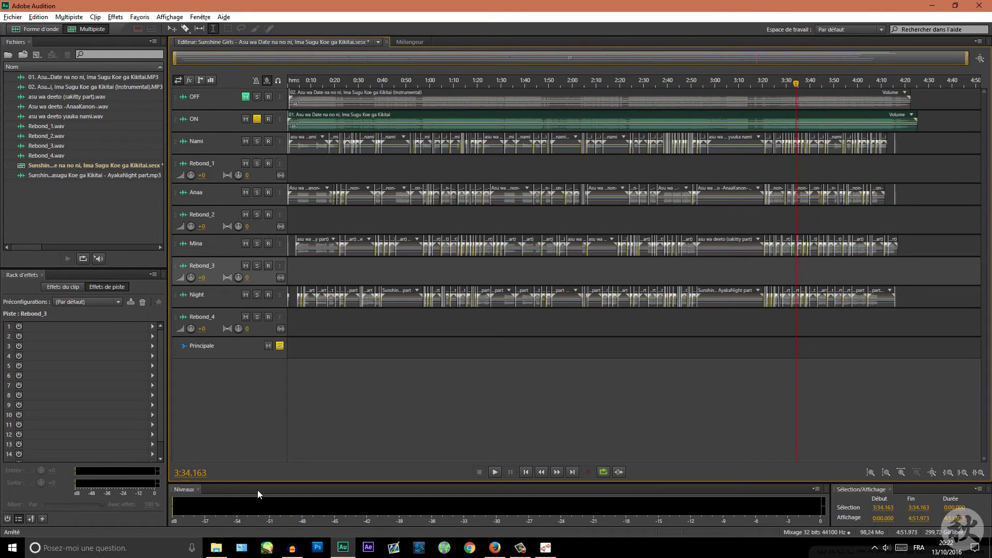
pyautogui.click(345, 316)
pyautogui.click(216, 548)
pyautogui.moveTo(584, 138); pyautogui.dragTo(289, 217)
pyautogui.moveTo(574, 147); pyautogui.dragTo(290, 269)
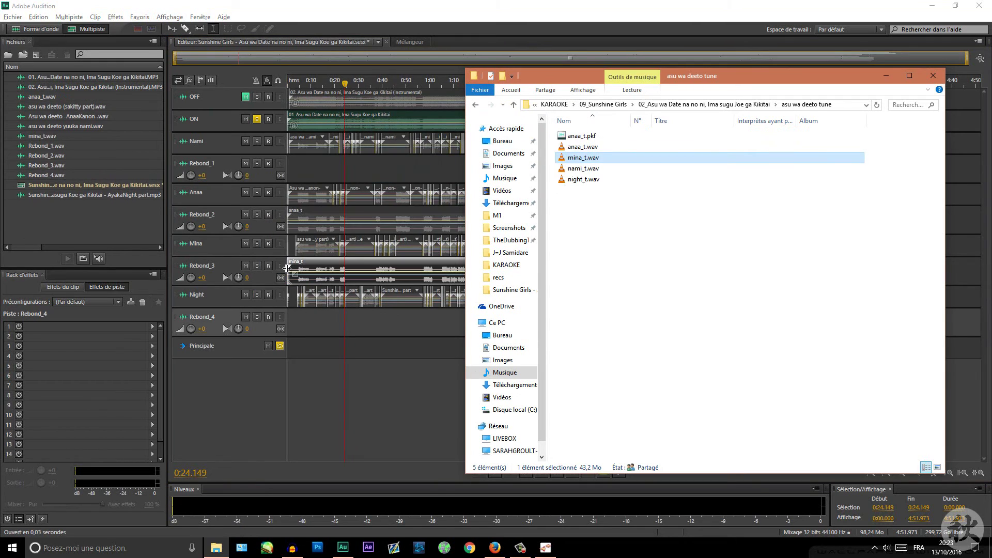
pyautogui.moveTo(583, 168); pyautogui.dragTo(289, 166)
pyautogui.moveTo(583, 201); pyautogui.dragTo(287, 317)
pyautogui.click(314, 64)
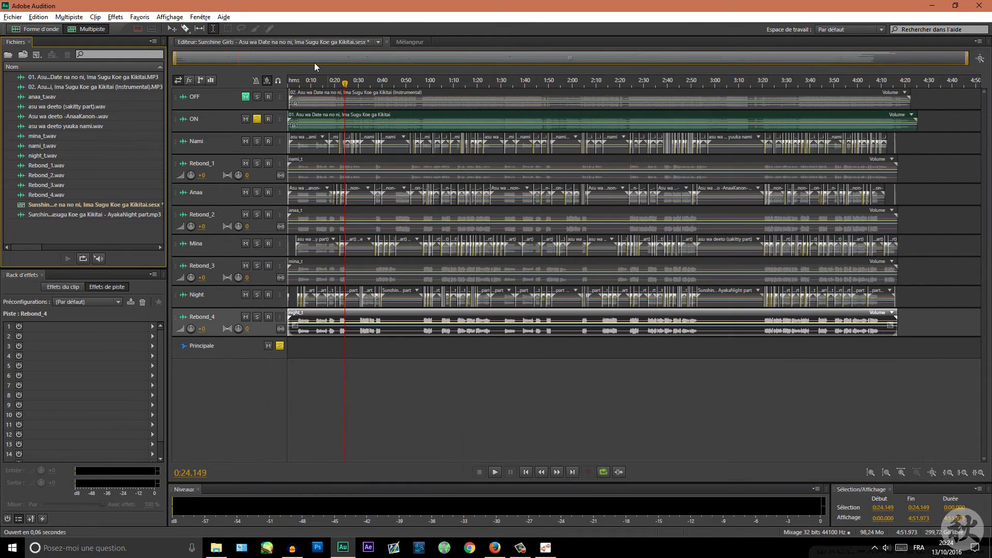
# - Unsolo and mute the ON track, unmute the OFF instrumental track, and move ON above OFF
pyautogui.click(257, 119)
pyautogui.click(245, 119)
pyautogui.click(245, 96)
pyautogui.moveTo(177, 119); pyautogui.dragTo(177, 94)
pyautogui.scroll(3, 207, 155)
# - Normalize the anaa_t and mina_t recordings to -0.1 dB in the waveform editor and save both files
pyautogui.doubleClick(400, 331)
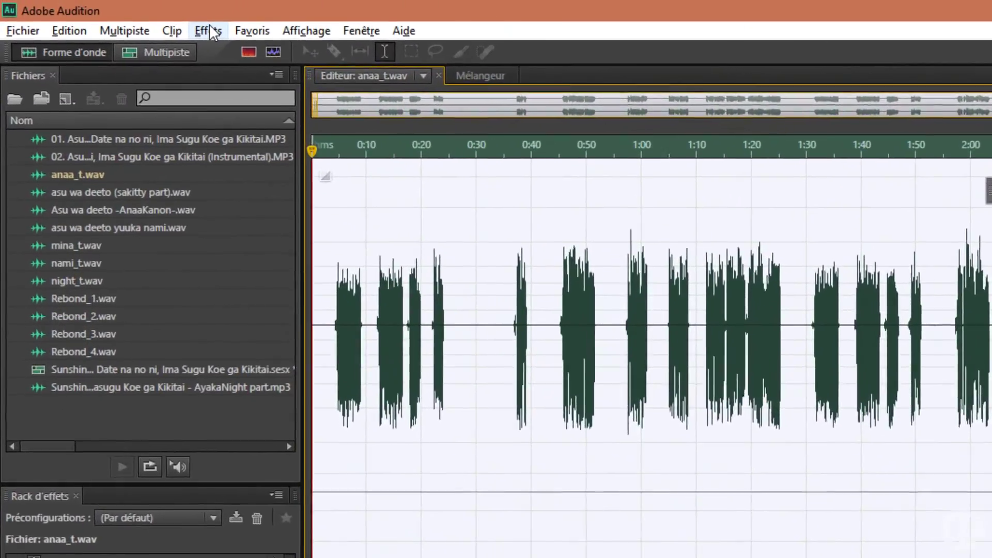
pyautogui.click(115, 16)
pyautogui.moveTo(302, 36)
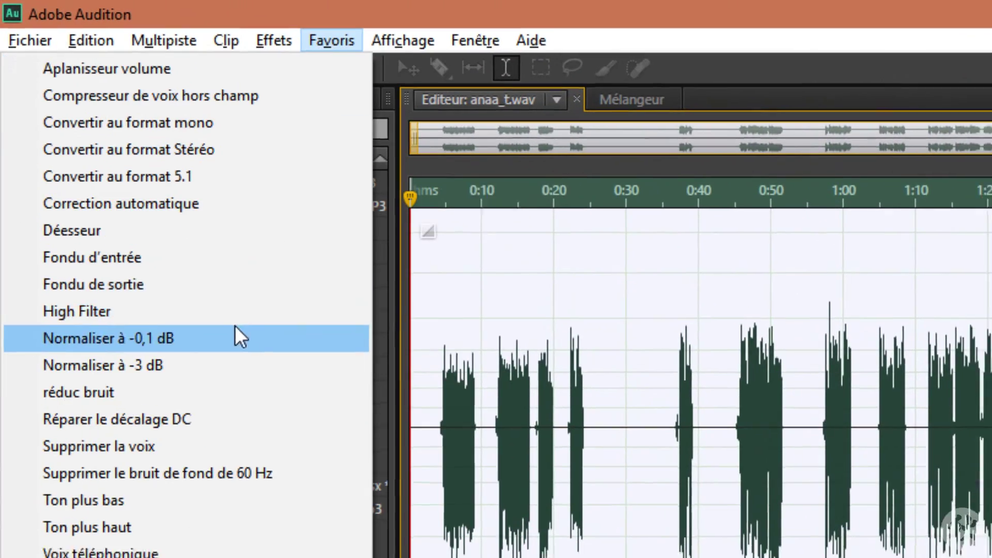
pyautogui.click(240, 336)
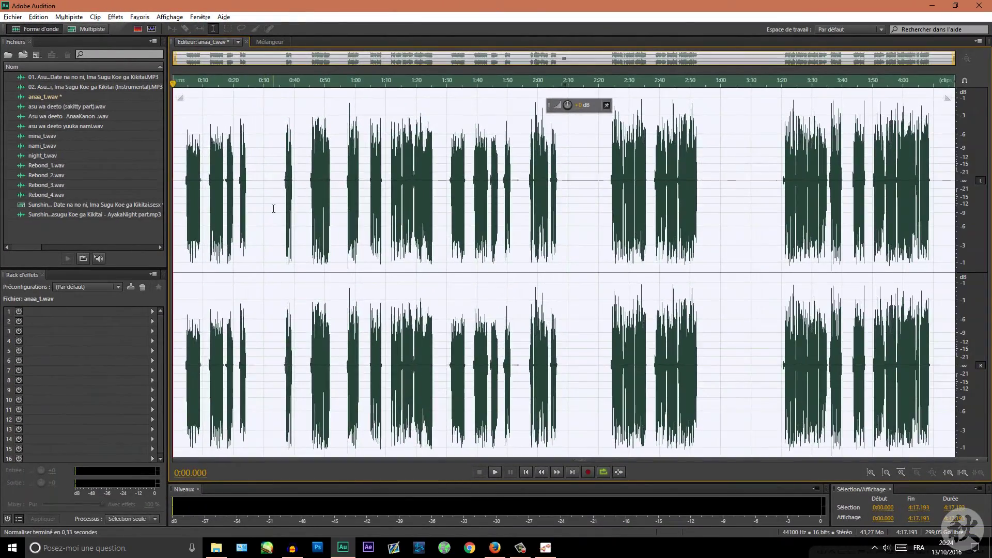
pyautogui.hotkey('ctrl', 's')
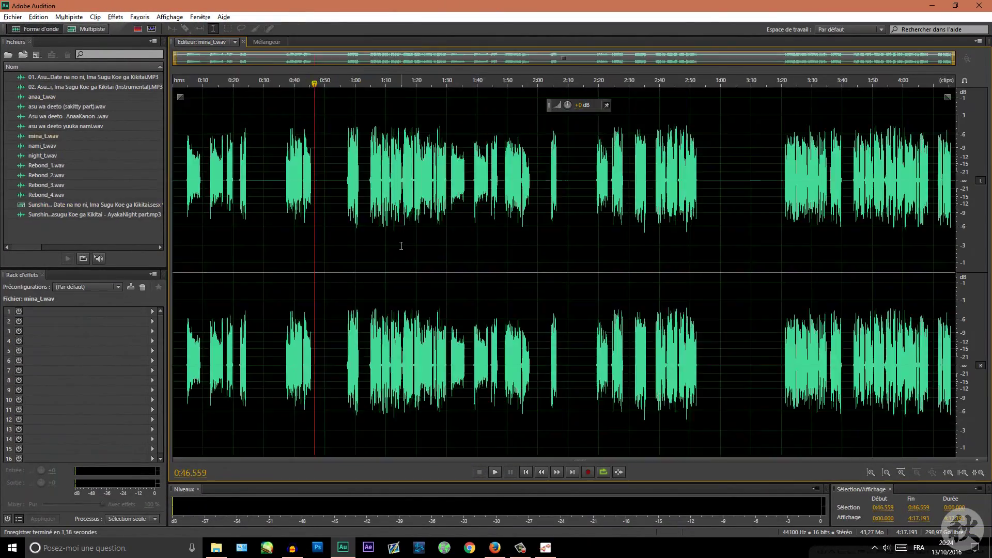
pyautogui.click(116, 17)
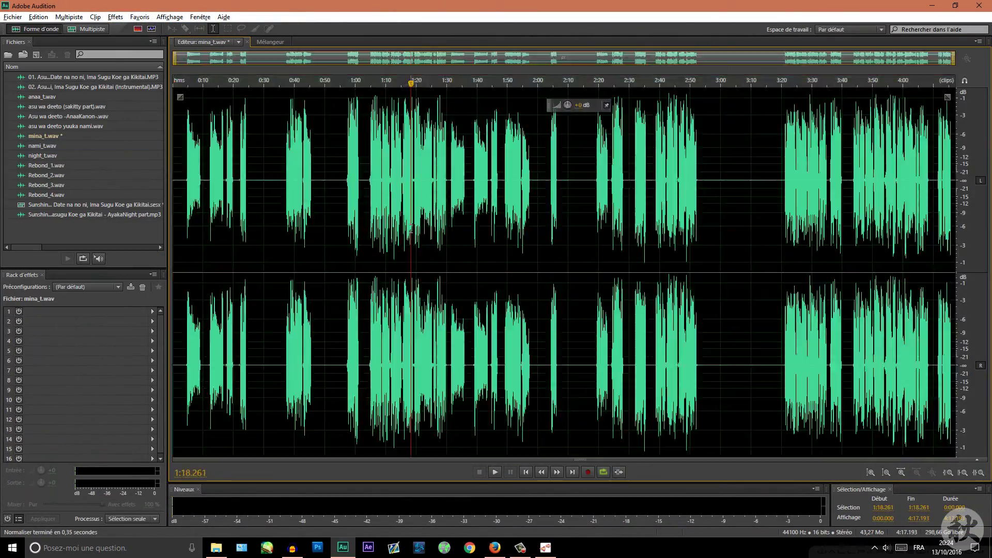
pyautogui.hotkey('ctrl', 's')
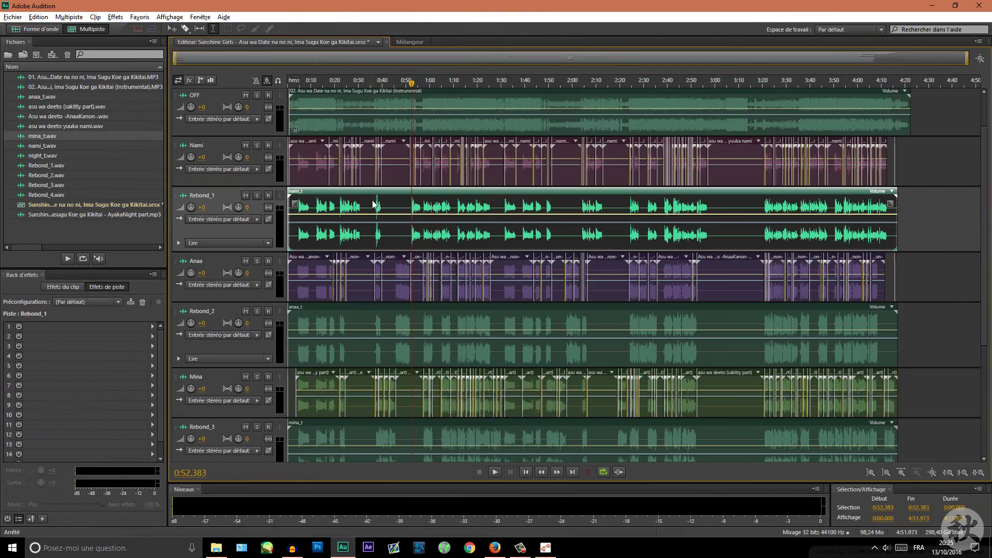
# - Change the colour of the nami_t clip on the Rebond_1 track to pink
pyautogui.rightClick(375, 204)
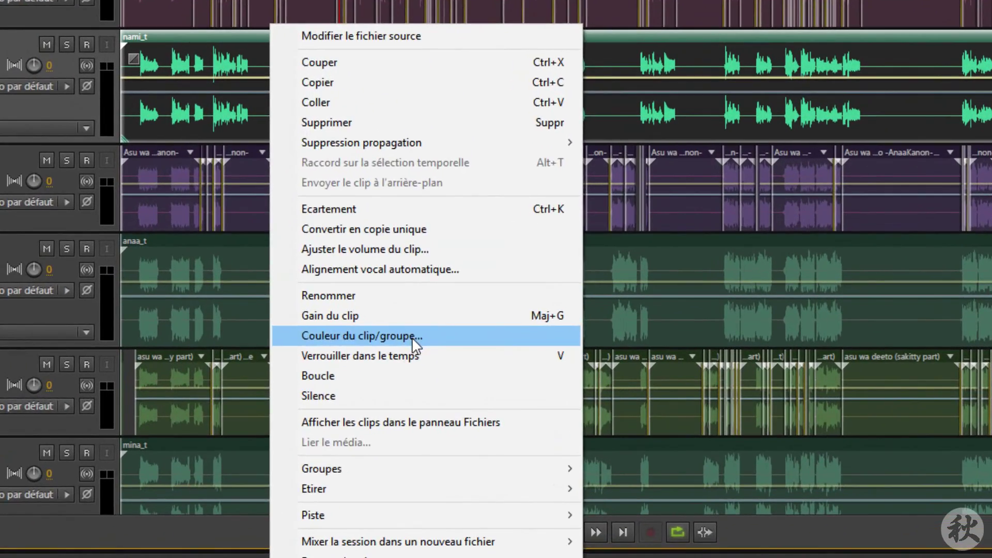
pyautogui.click(454, 362)
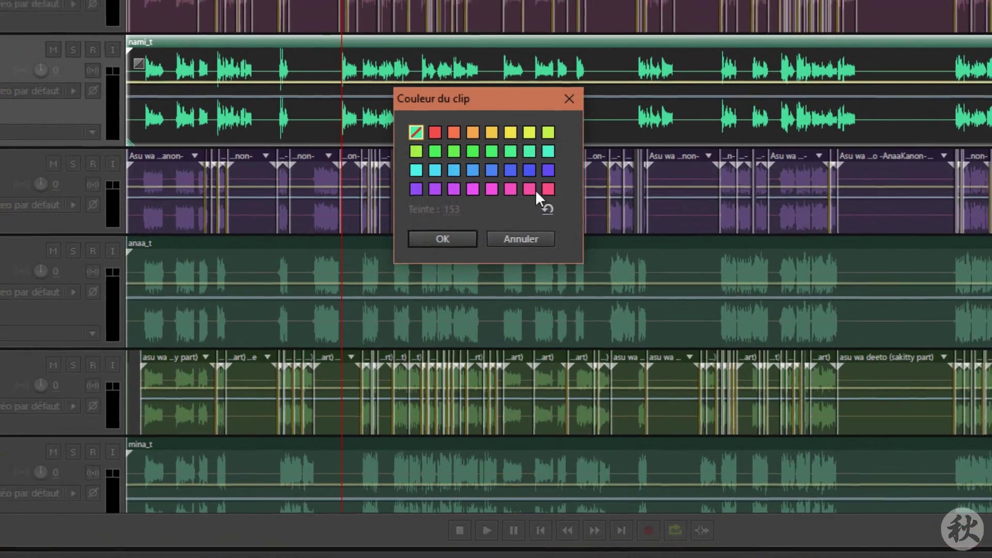
pyautogui.click(533, 187)
pyautogui.click(442, 236)
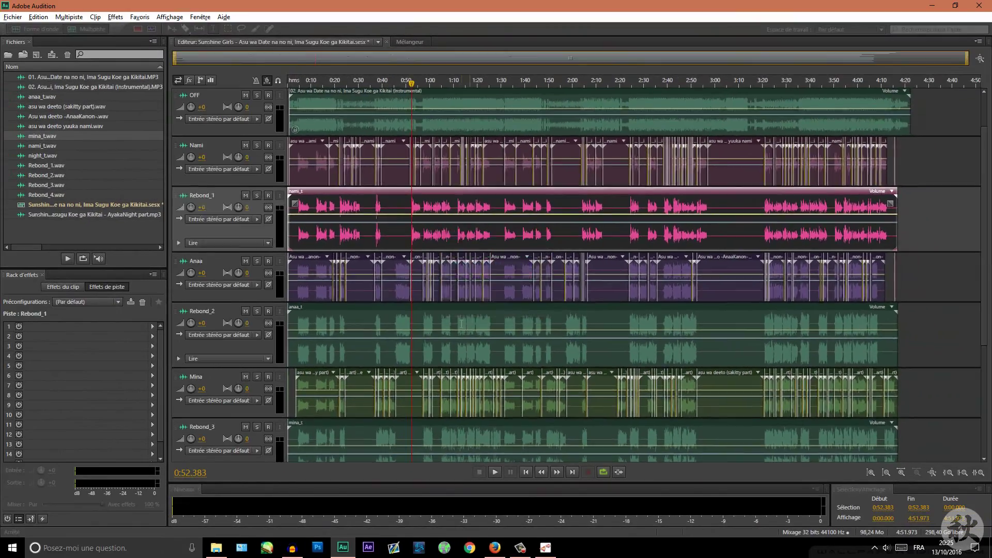
# - Split the anaa_t clip on Rebond_2 at about 4.61 s and shift the second part slightly earlier to align with the Anaa track
pyautogui.scroll(3, 305, 79)
pyautogui.moveTo(305, 80); pyautogui.dragTo(469, 77)
pyautogui.scroll(9, 455, 80)
pyautogui.click(446, 84)
pyautogui.scroll(-4, 492, 235)
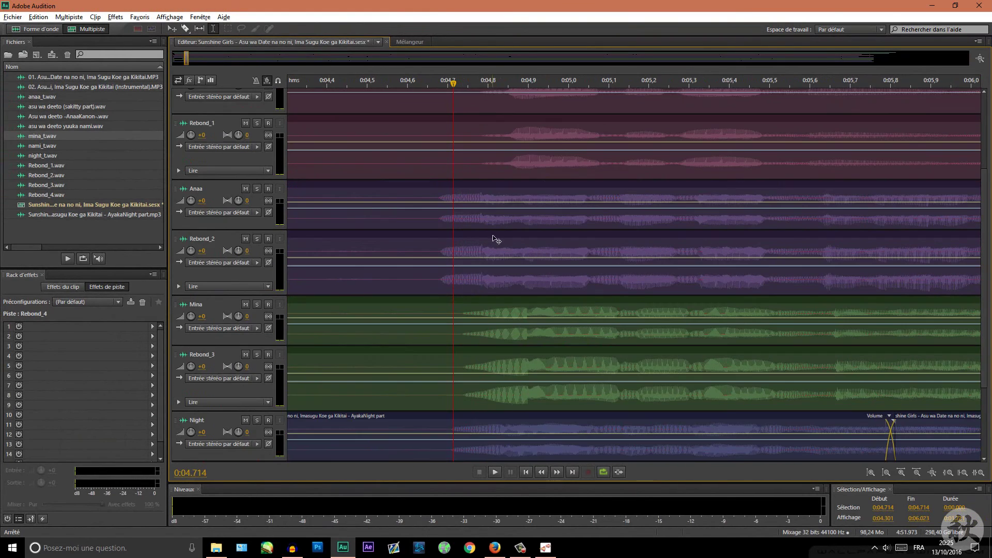
pyautogui.scroll(2, 494, 237)
pyautogui.scroll(3, 476, 89)
pyautogui.click(355, 243)
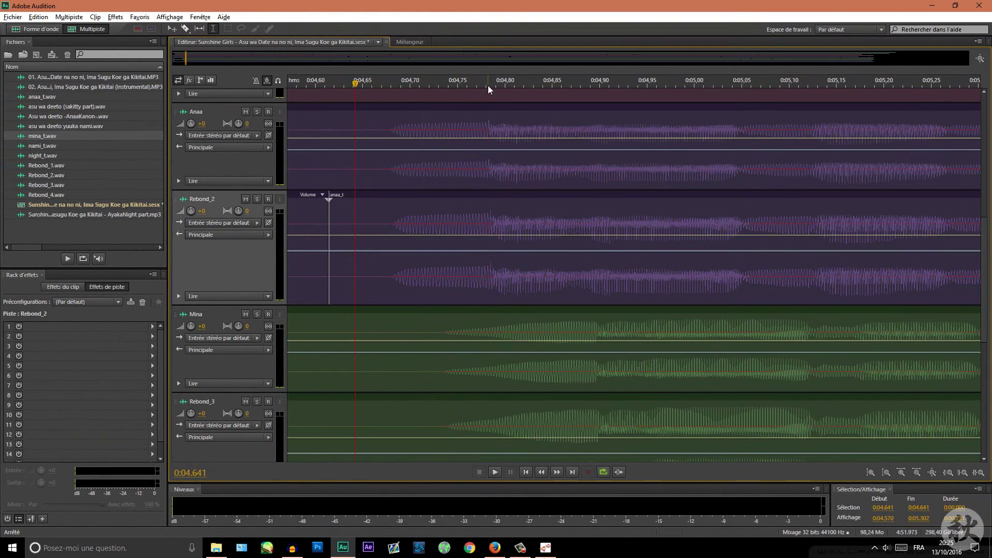
pyautogui.click(488, 85)
pyautogui.moveTo(509, 196); pyautogui.dragTo(507, 196)
# - Split the mina_t clip on Rebond_3 at about 4.67 s, just before the first vocal phrase, and save the session
pyautogui.scroll(-3, 519, 260)
pyautogui.click(595, 85)
pyautogui.click(186, 29)
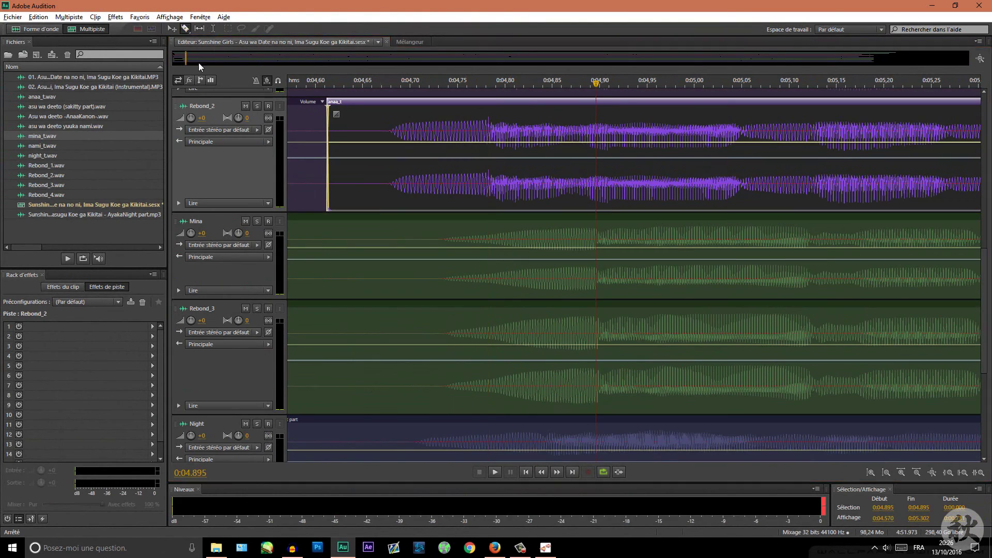
pyautogui.click(379, 357)
pyautogui.scroll(-3, 460, 293)
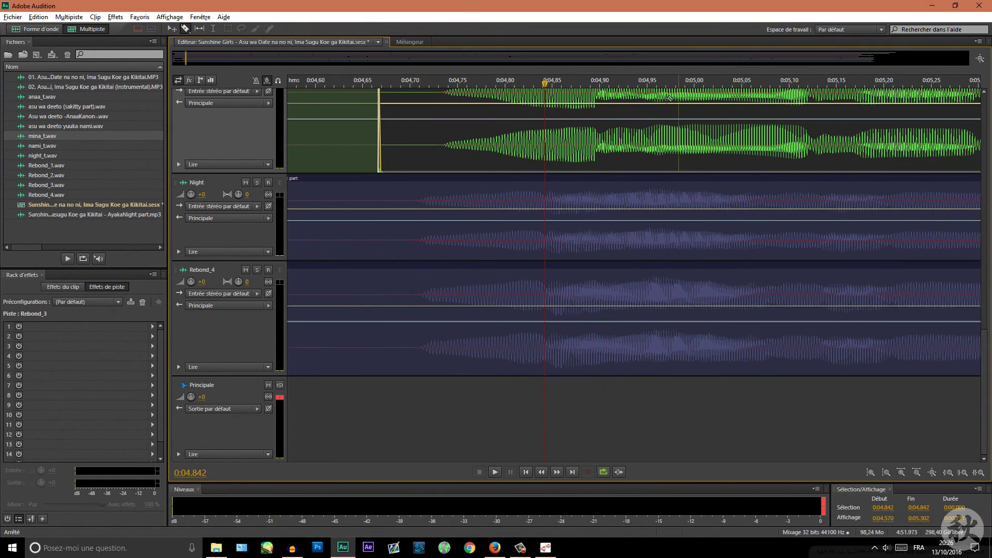
pyautogui.press('\\')
pyautogui.hotkey('ctrl', 's')
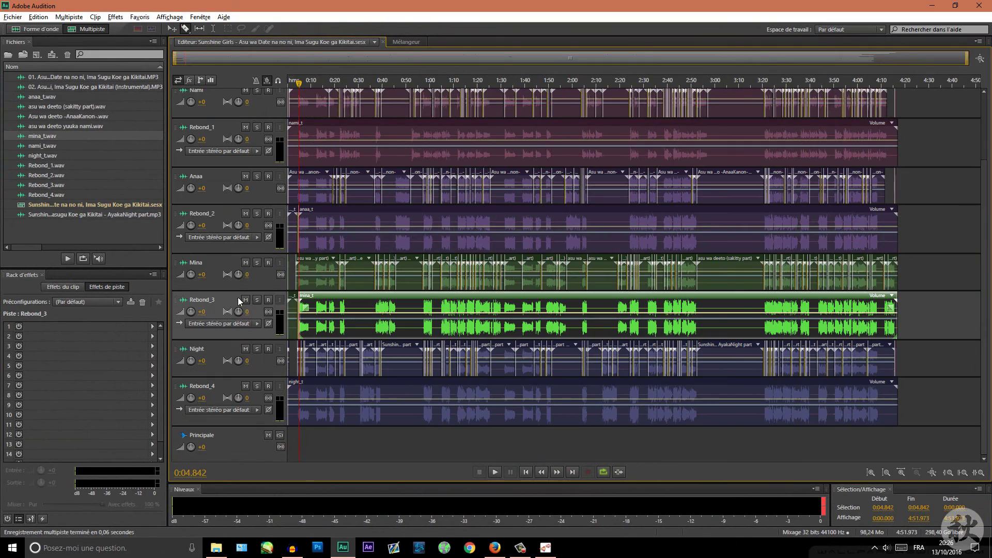
# - Rename the Rebond_1 track as Nami and delete the original untuned Nami track above it
pyautogui.press('t')
pyautogui.scroll(-2, 228, 205)
pyautogui.doubleClick(204, 181)
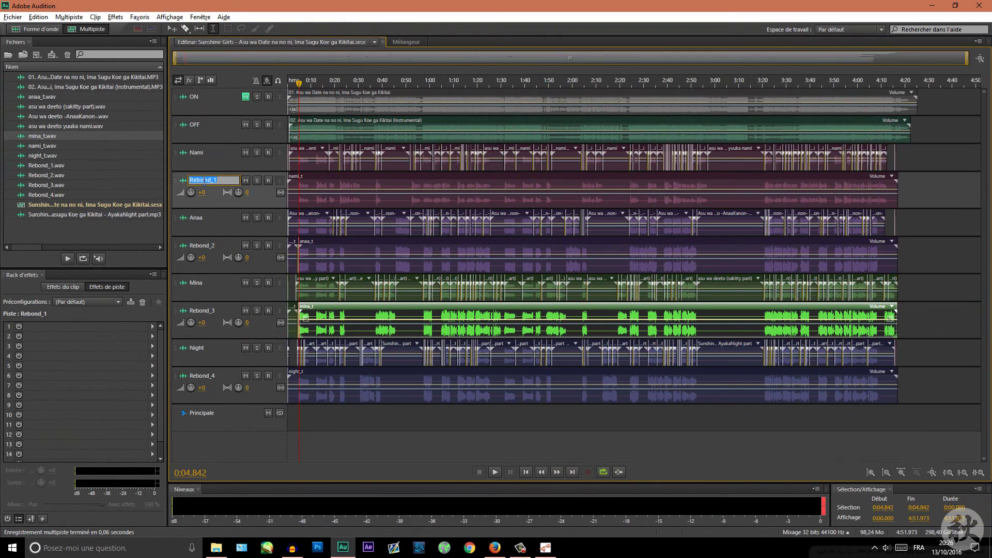
pyautogui.click(918, 159)
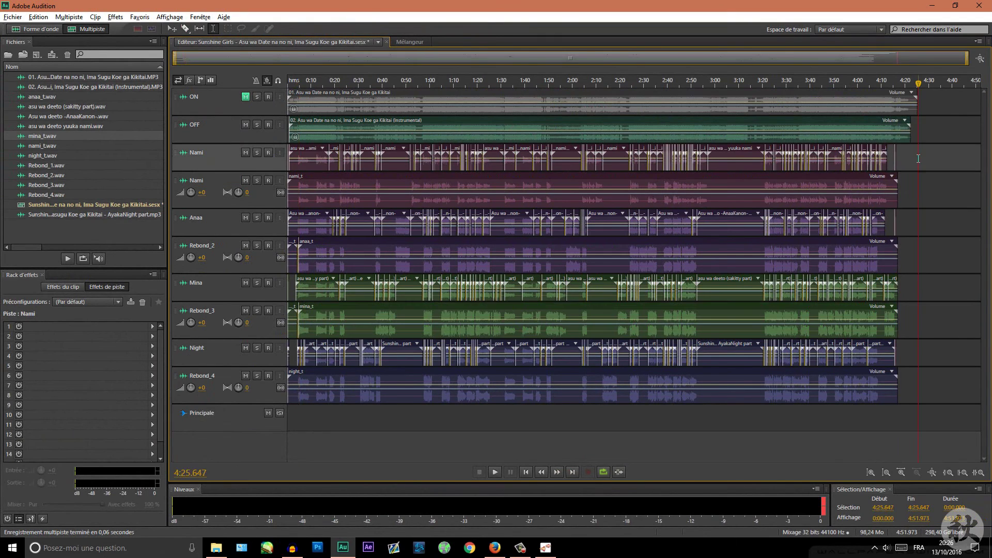
pyautogui.hotkey('ctrl', 'alt', 'BackSpace')
# - Rename the Rebond_2 track as Anaa and delete the original untuned Anaa track above it
pyautogui.click(207, 221)
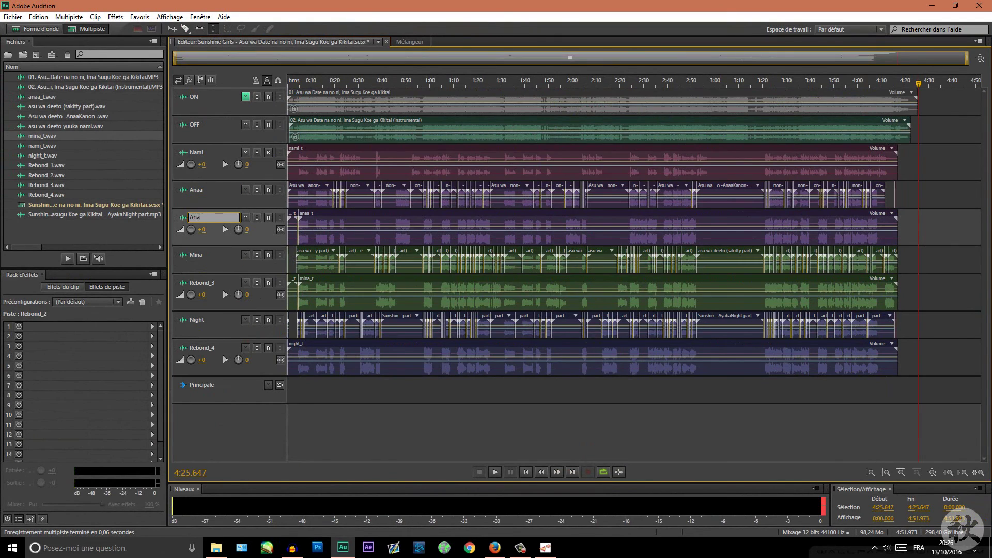
pyautogui.click(913, 194)
pyautogui.hotkey('shift', 'alt', 'BackSpace')
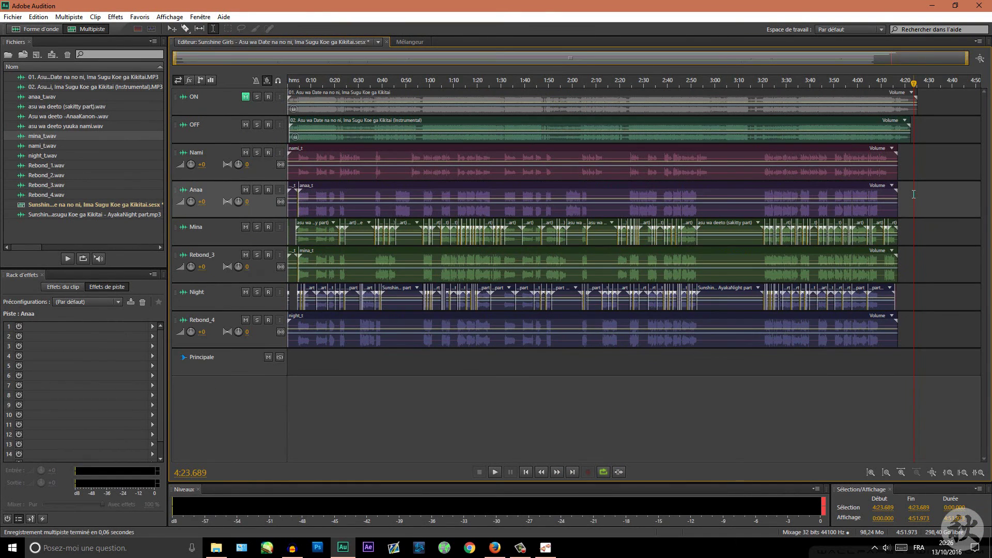
# - Rename the Rebond_3 track as Mina and delete the original untuned Mina track above it
pyautogui.doubleClick(202, 255)
pyautogui.write('Mina')
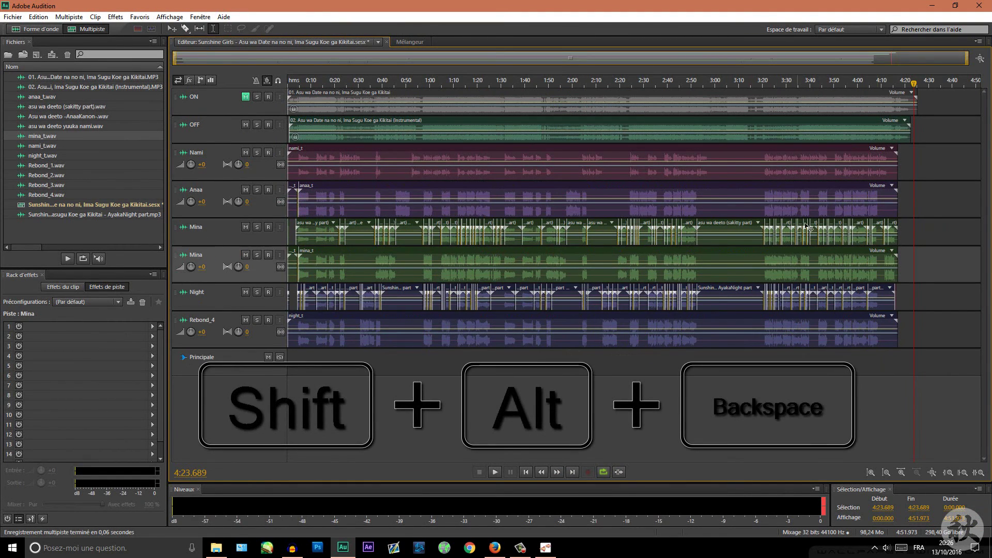
pyautogui.click(923, 231)
pyautogui.hotkey('shift', 'alt', 'BackSpace')
# - Rename the Rebond_4 track as Night and delete the original untuned Night track above it
pyautogui.doubleClick(203, 291)
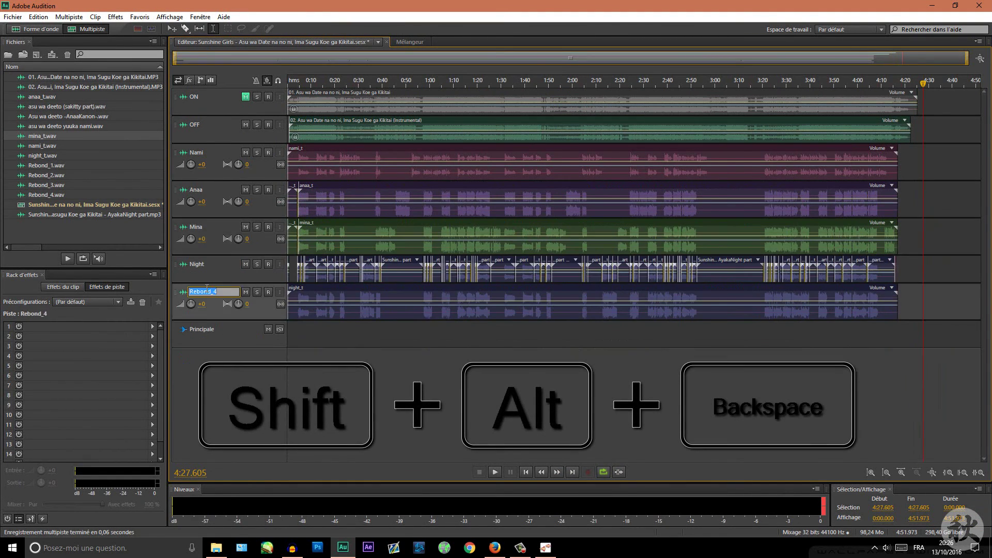
pyautogui.write('Night')
pyautogui.click(907, 274)
pyautogui.hotkey('shift', 'alt', 'BackSpace')
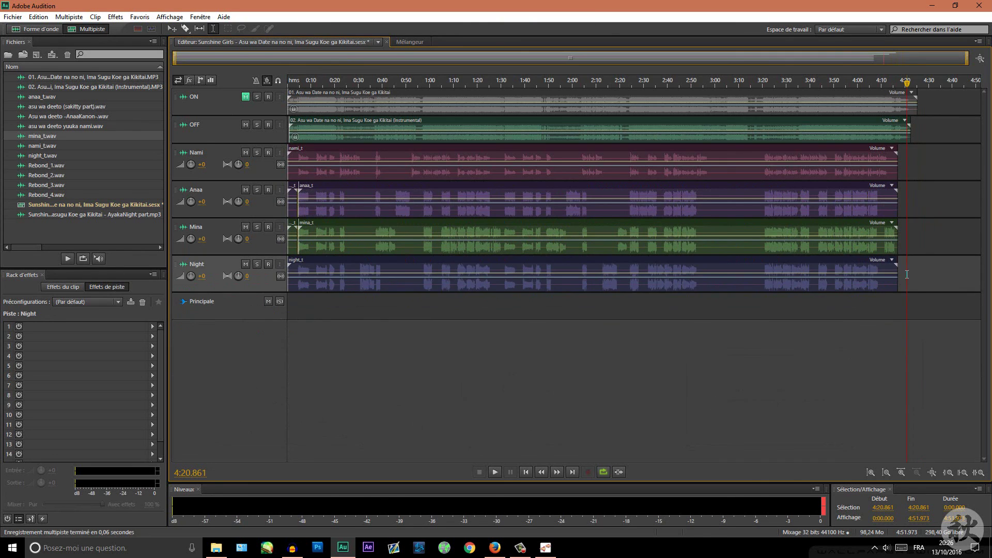
# - Play the session from about 0:21.7 to check how the tuned vocals sound with the instrumental
pyautogui.scroll(5, 470, 82)
pyautogui.click(470, 83)
pyautogui.press('space')
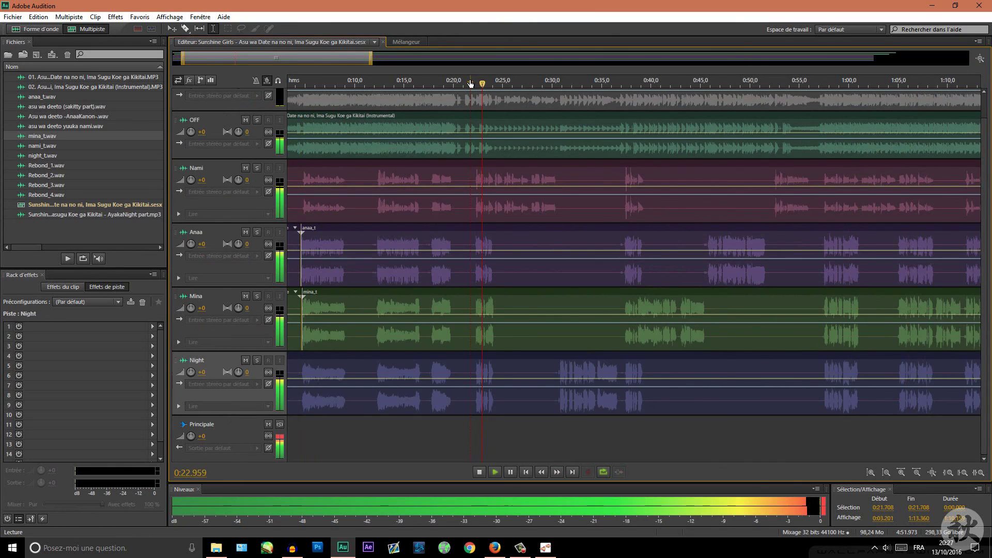
pyautogui.scroll(-2, 317, 60)
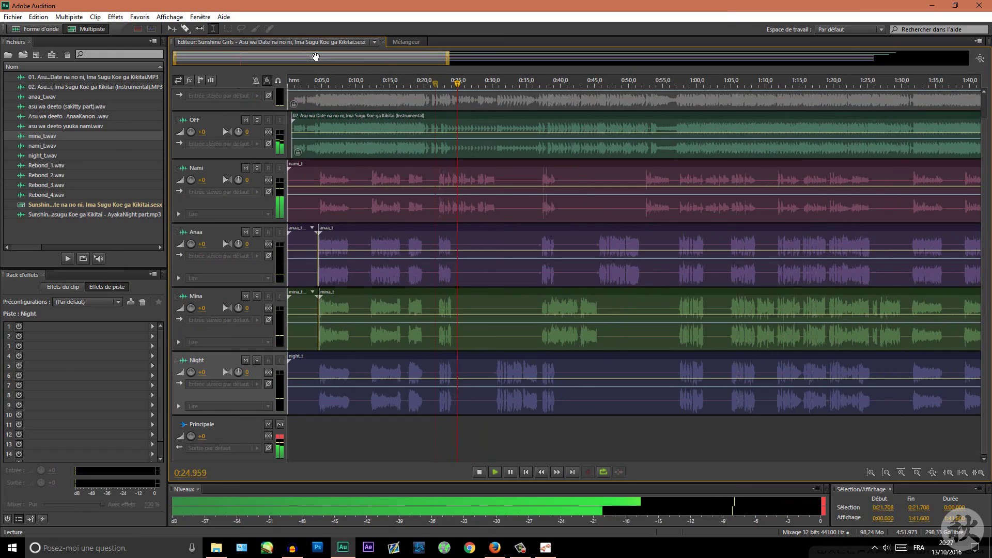